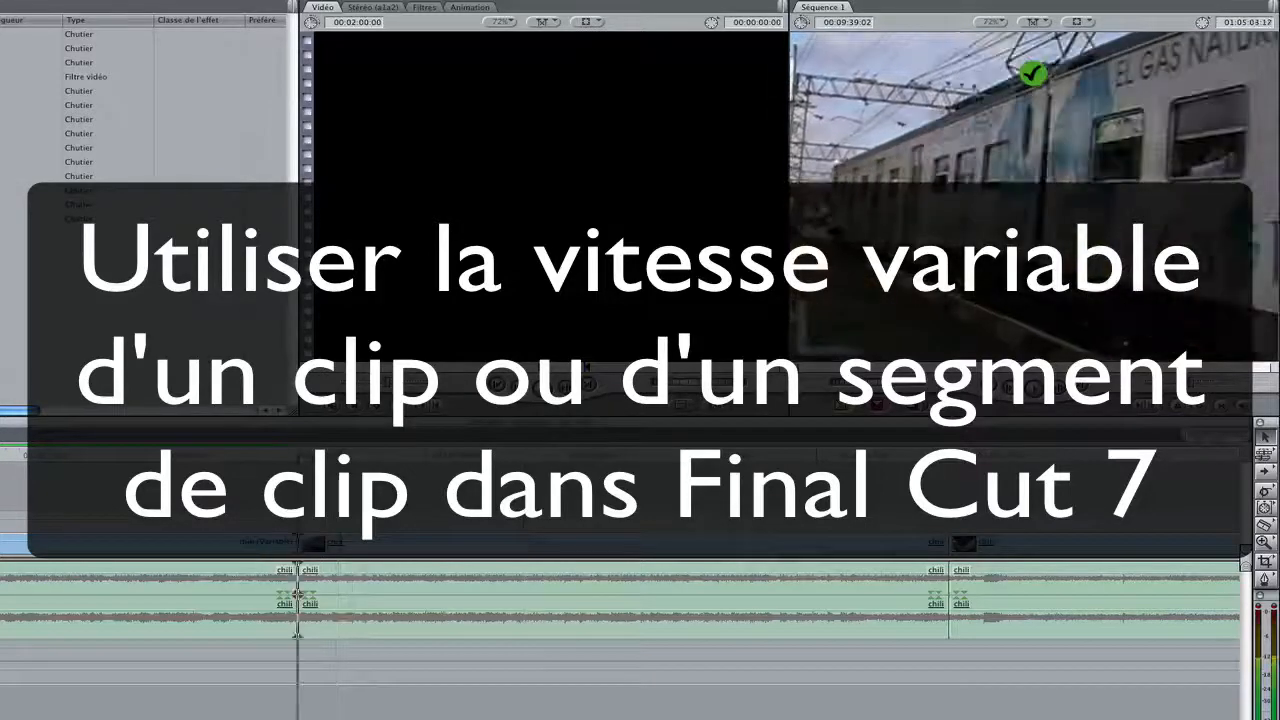
Set the speed of the middle chili clip to 75%
{"action": "key", "text": "super+j"}
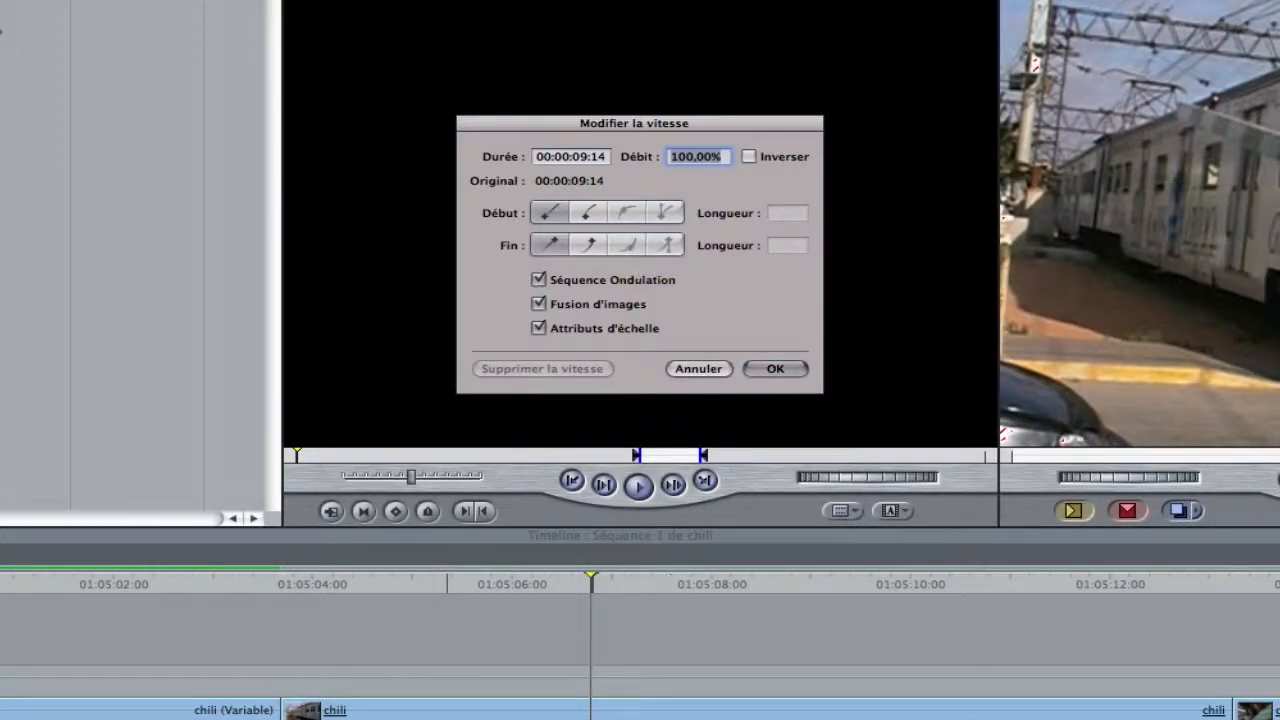
{"action": "key", "text": "Return"}
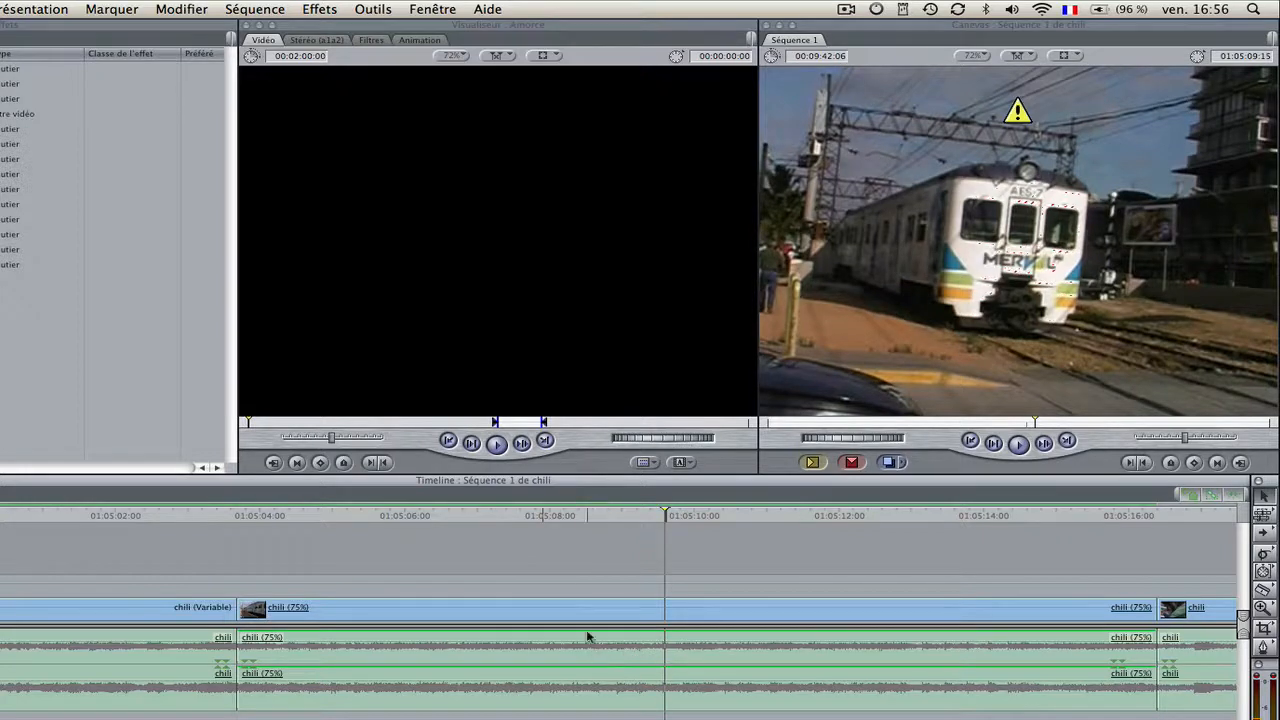
Unlink the video and audio of the middle chili clip and select only its video part
{"action": "left_click", "coordinate": [532, 617]}
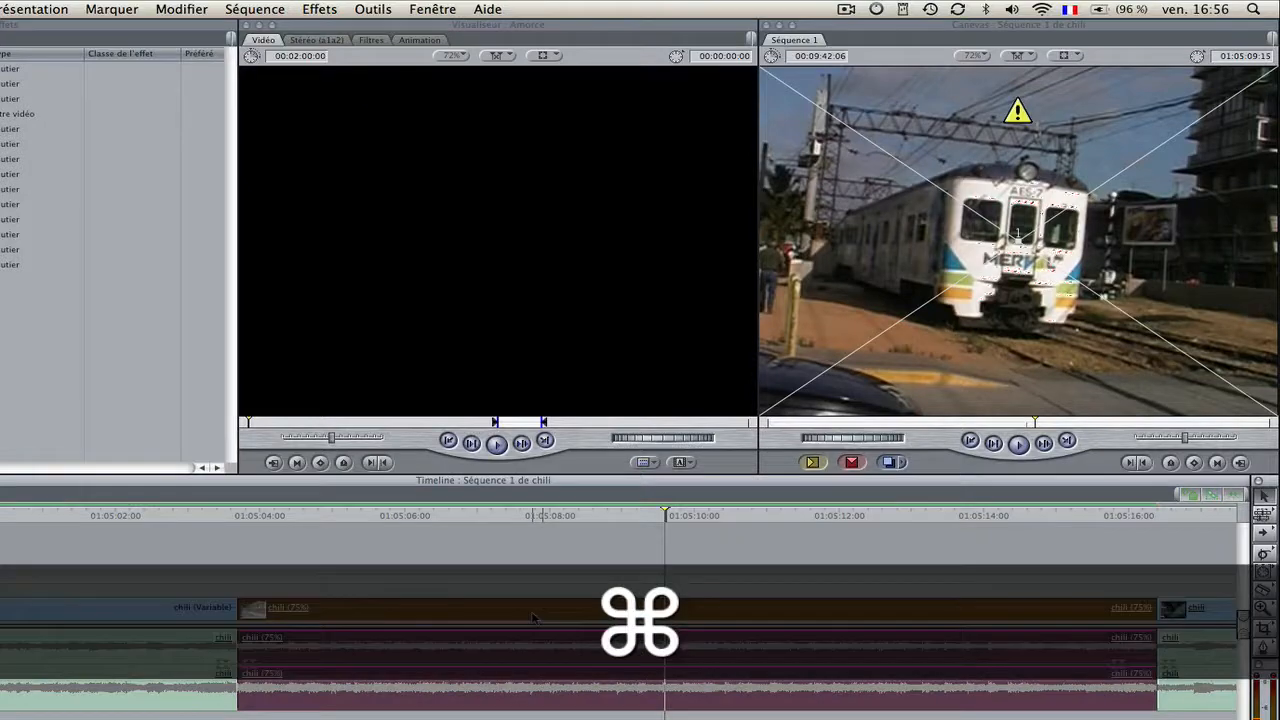
{"action": "key", "text": "super+l"}
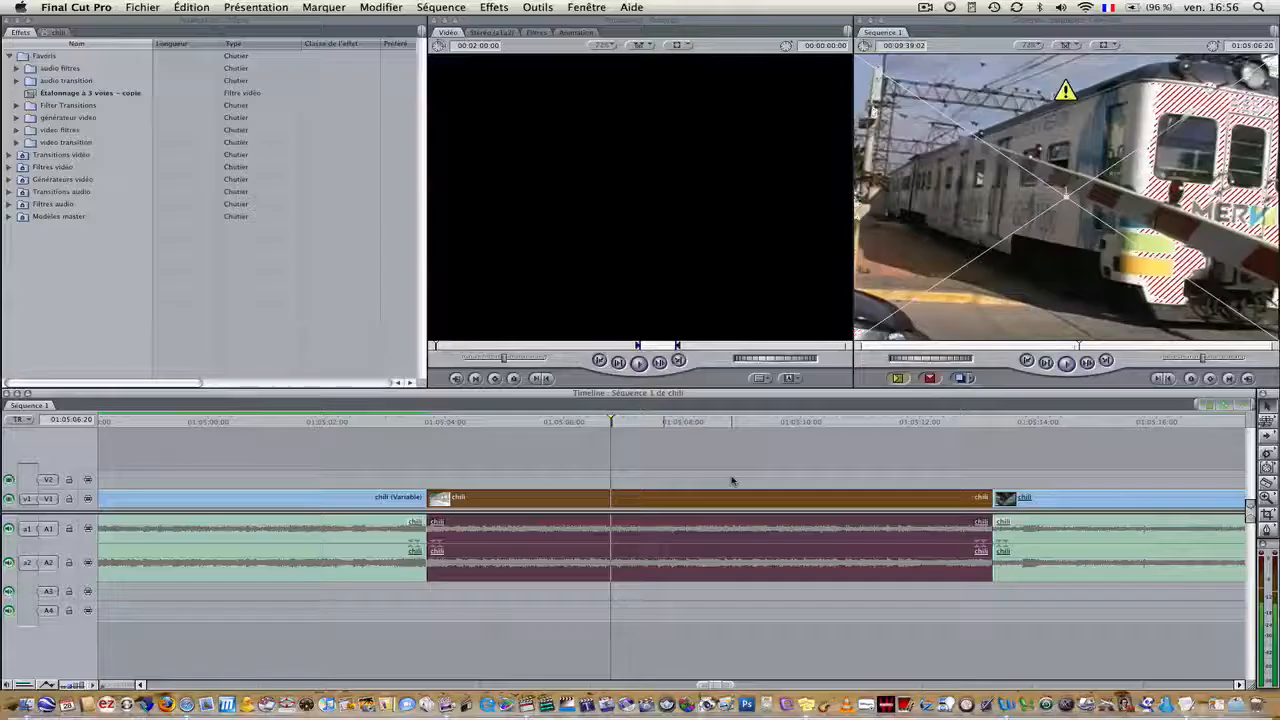
{"action": "left_click", "coordinate": [732, 481]}
{"action": "left_click", "coordinate": [732, 503]}
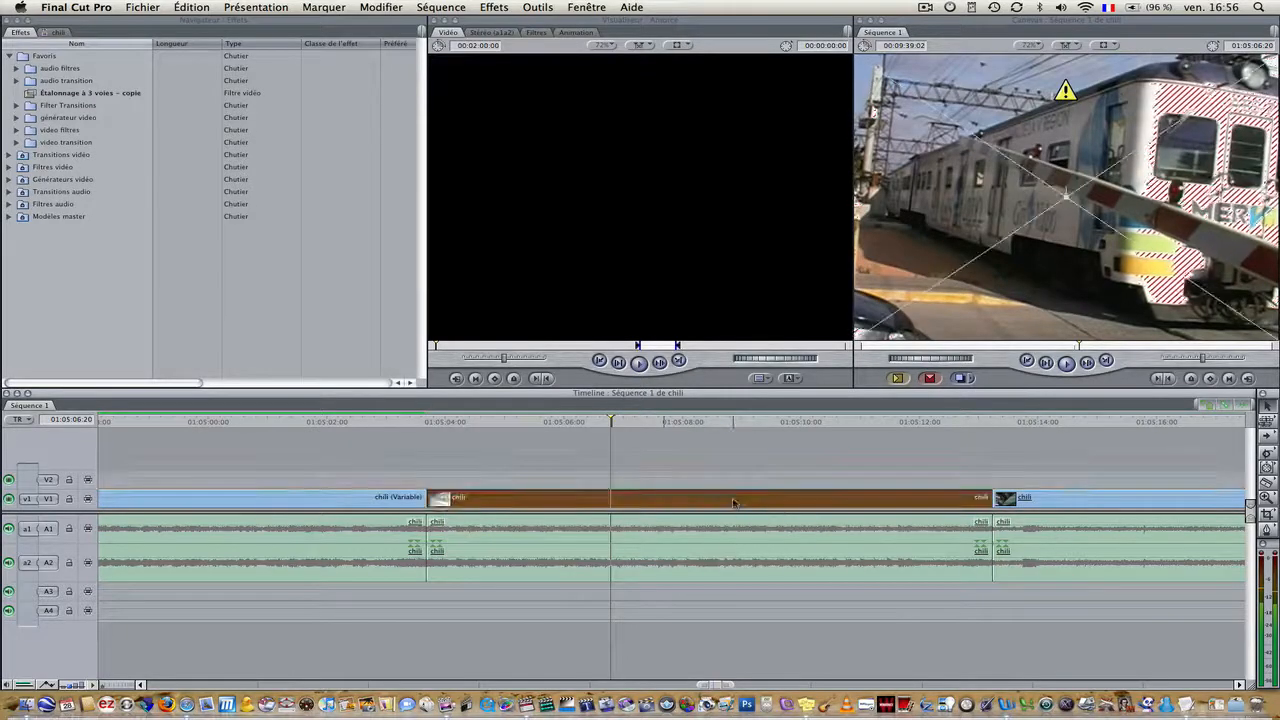
Set the speed of the unlinked chili video clip to 80% and play the slowed section
{"action": "key", "text": "super+j"}
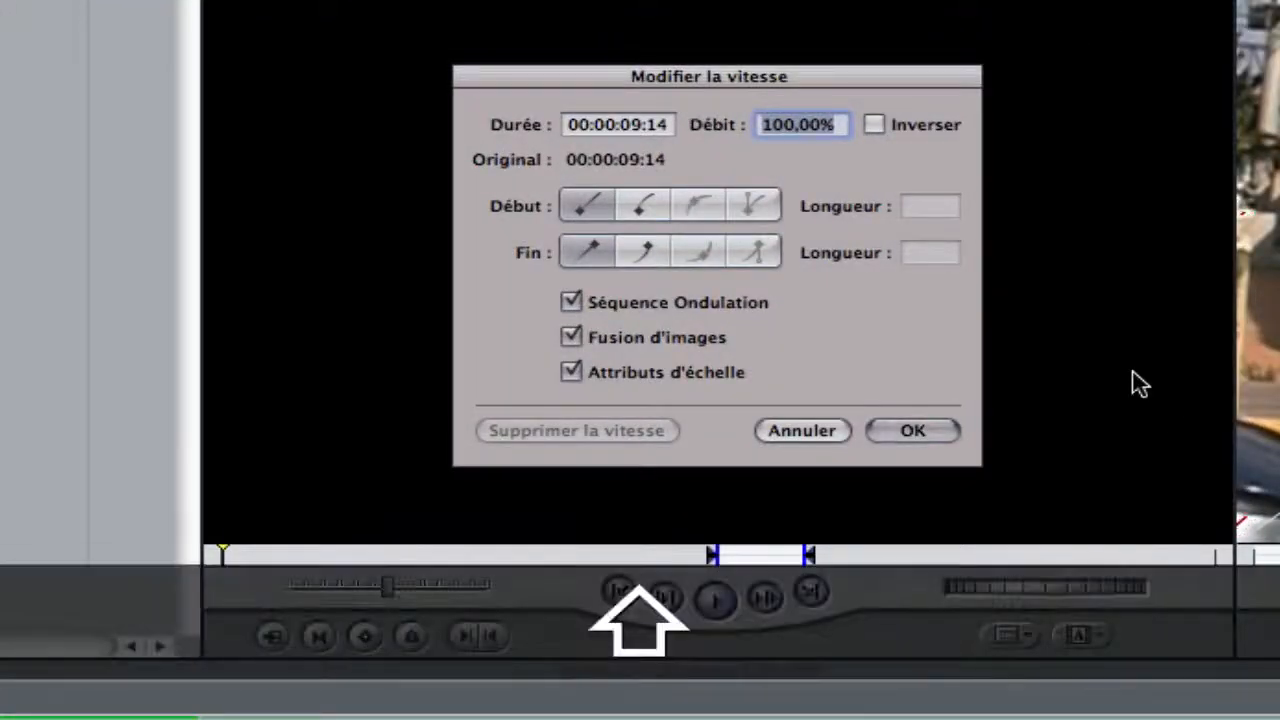
{"action": "type", "text": "80"}
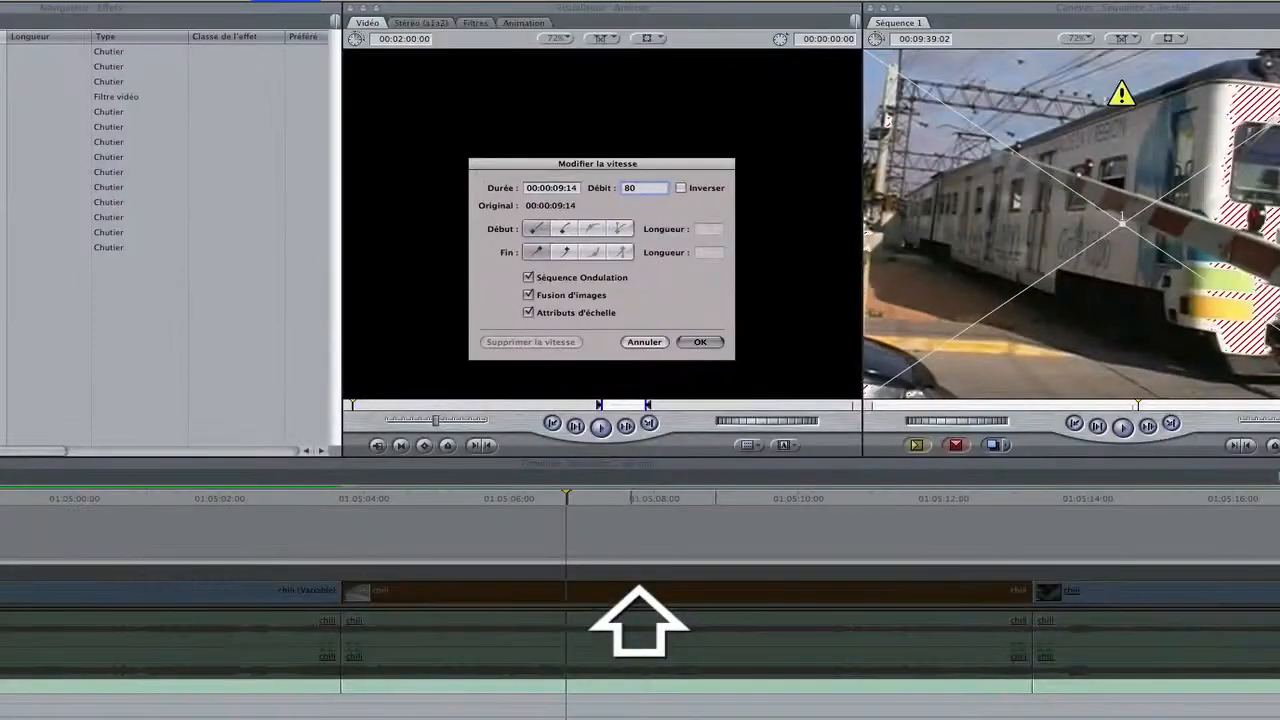
{"action": "key", "text": "Return"}
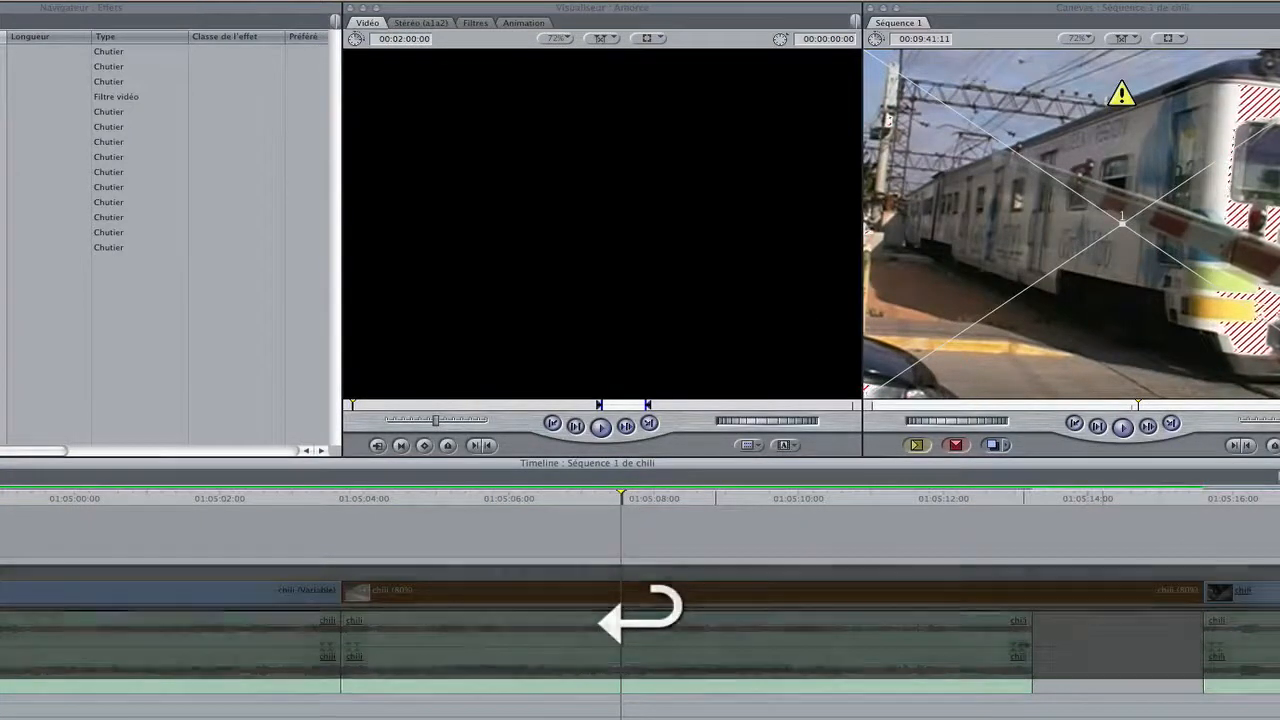
{"action": "left_click_drag", "start_coordinate": [1072, 641], "coordinate": [1194, 637]}
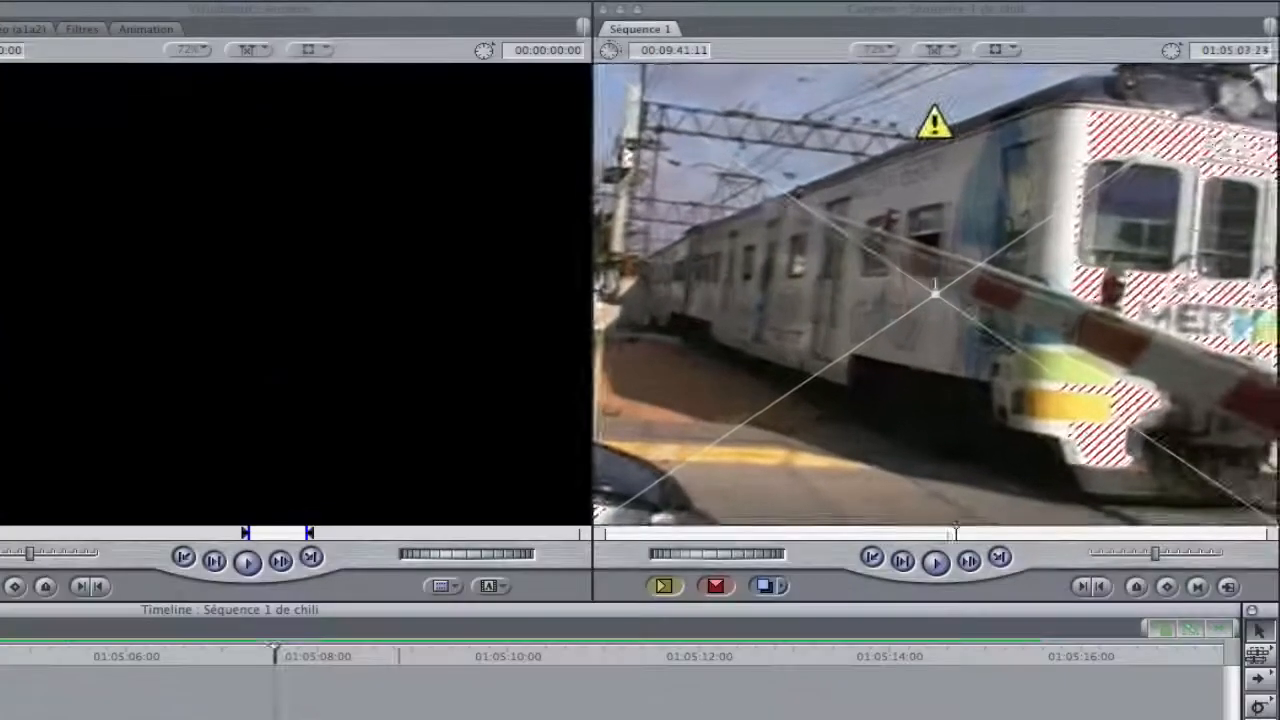
{"action": "key", "text": "space"}
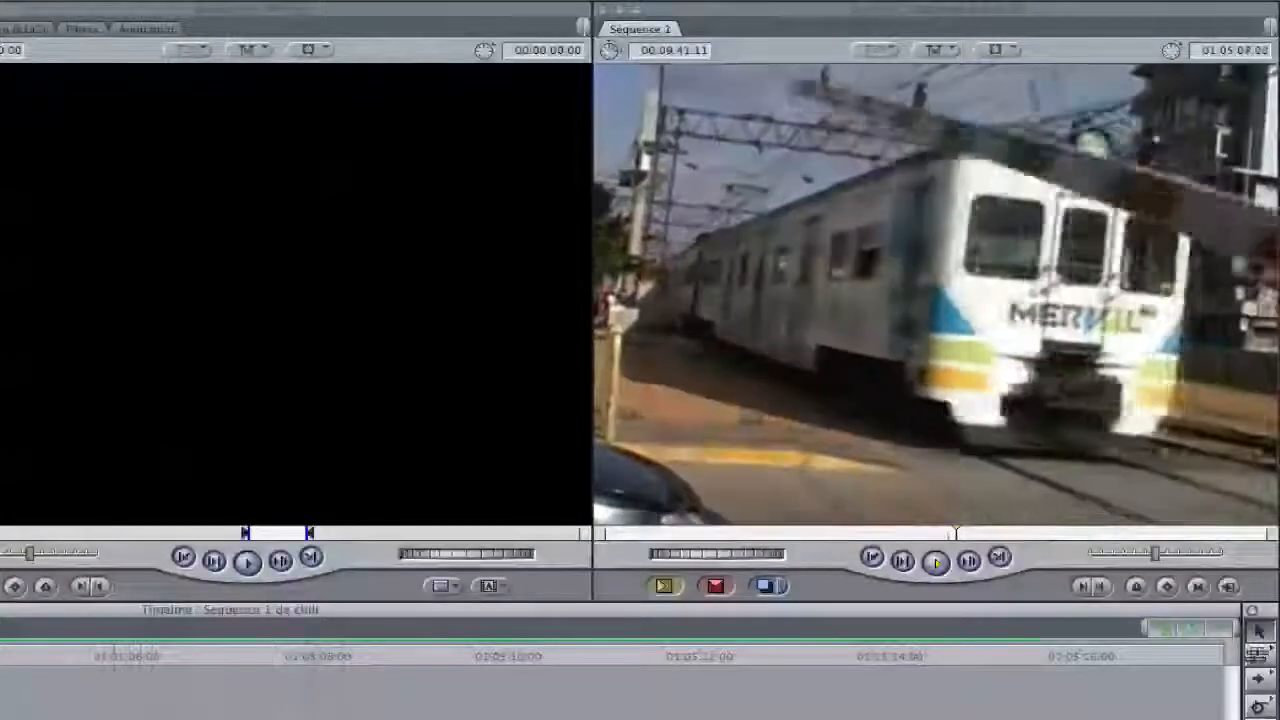
{"action": "key", "text": "space"}
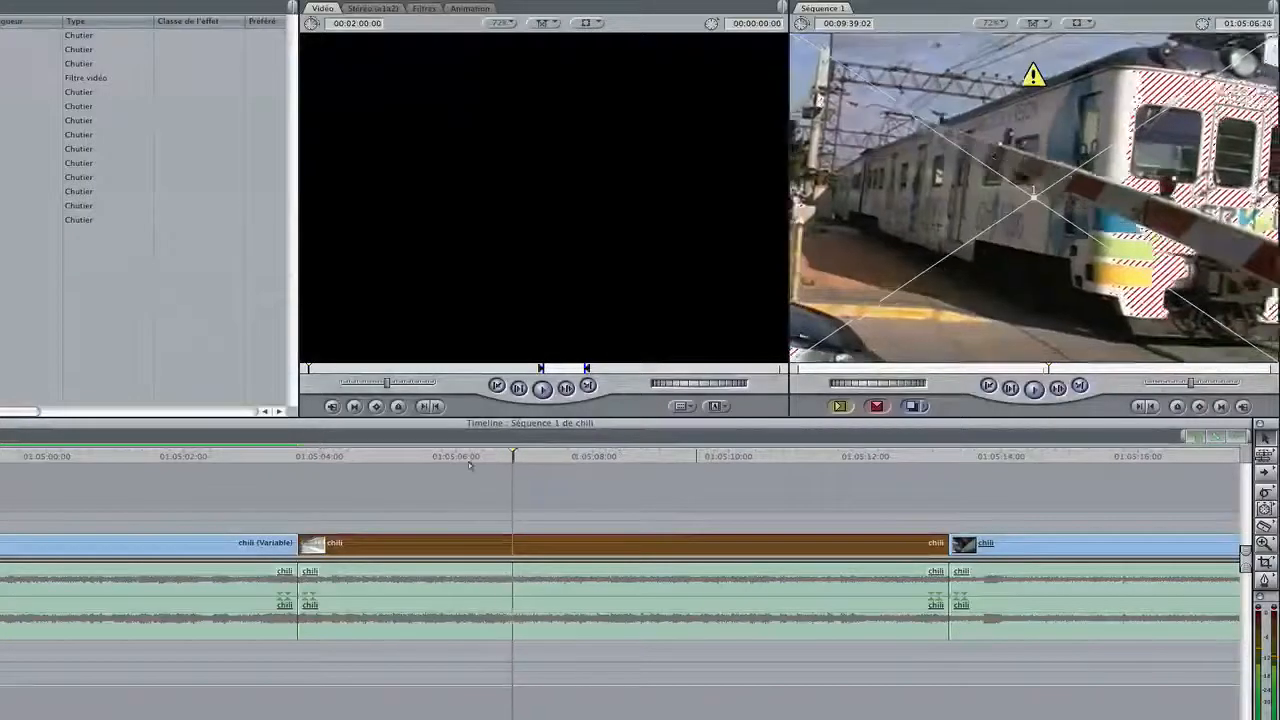
Play the chili clip in short stretches from its start to examine how the train passes at original speed
{"action": "key", "text": "Up"}
{"action": "key", "text": "space"}
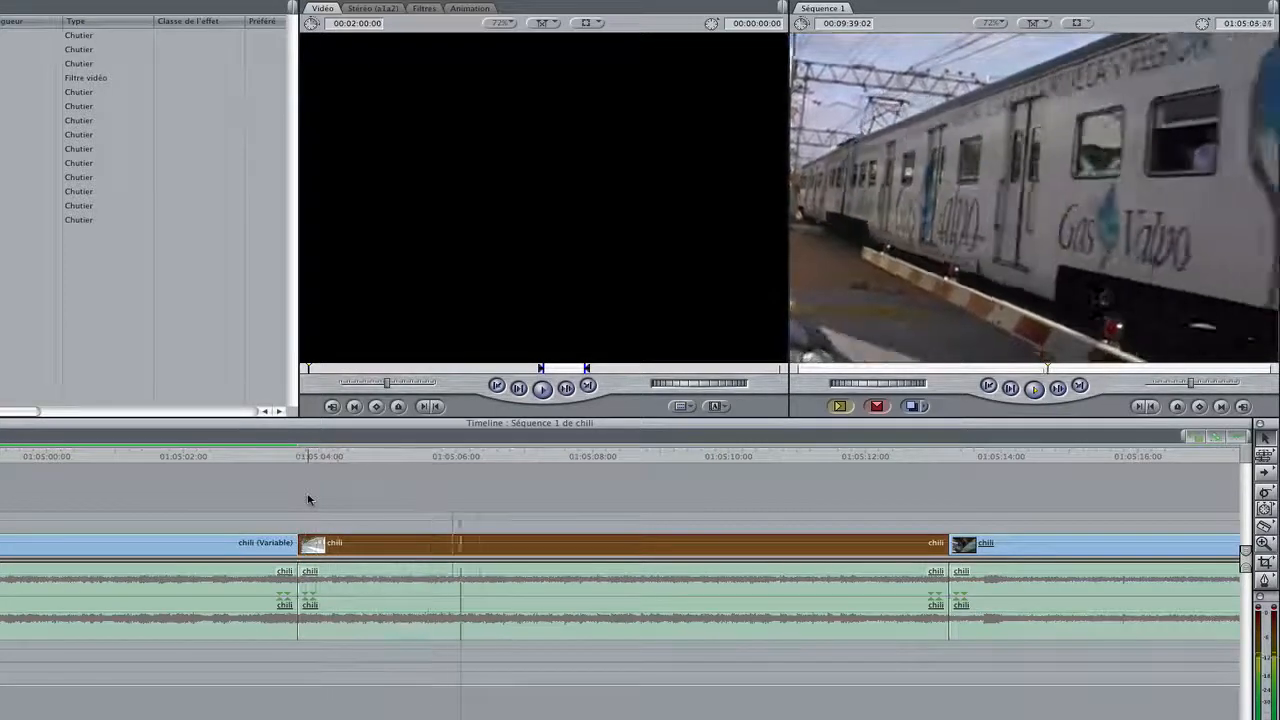
{"action": "key", "text": "space"}
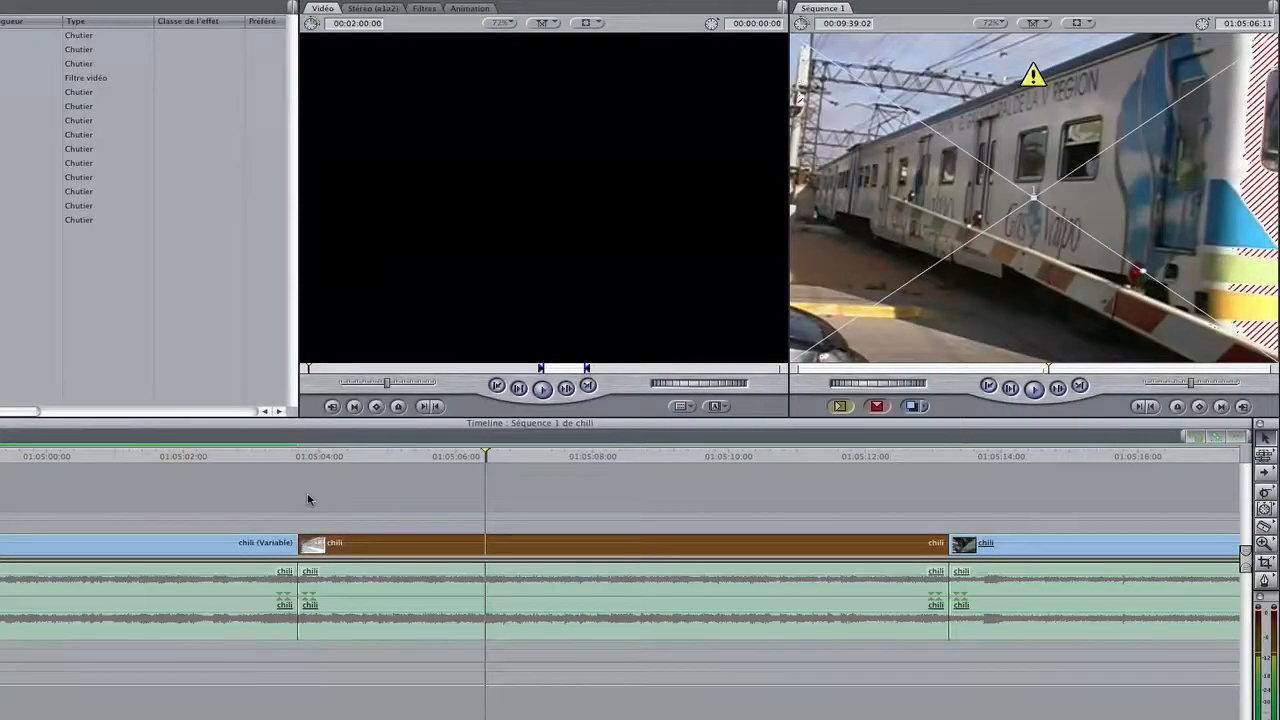
{"action": "key", "text": "space"}
{"action": "key", "text": "space"}
{"action": "key", "text": "space"}
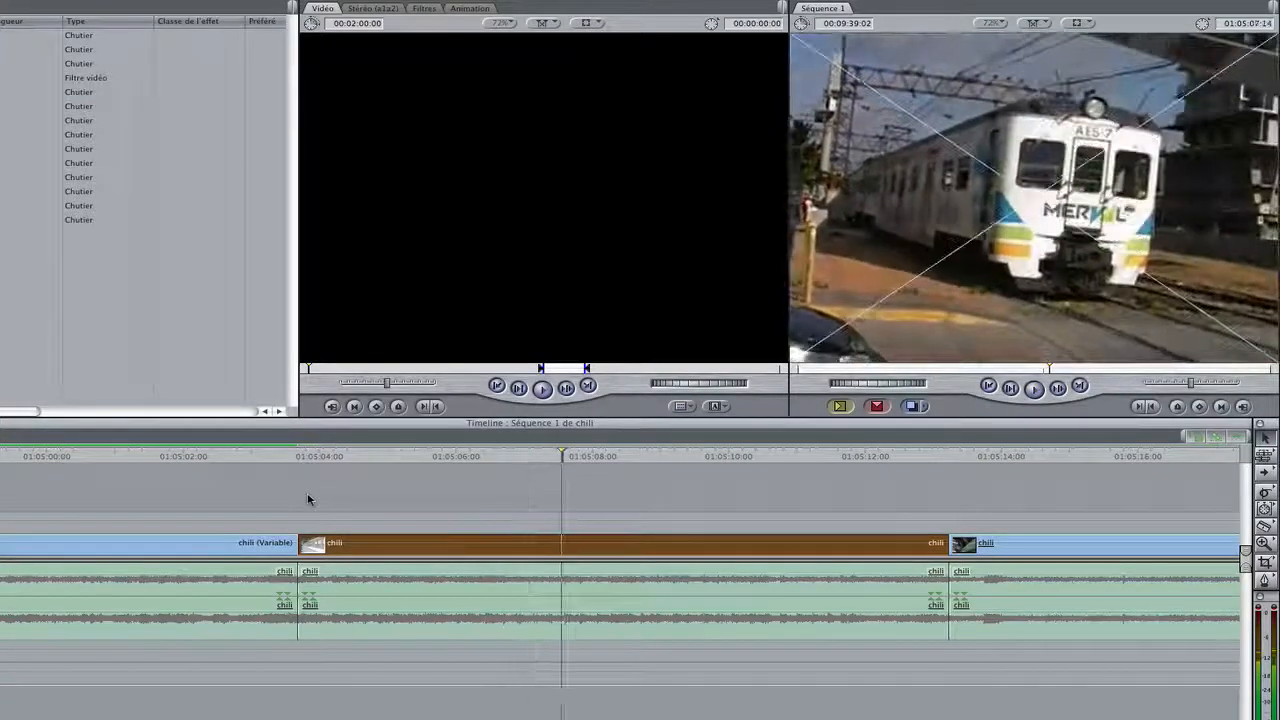
{"action": "key", "text": "space"}
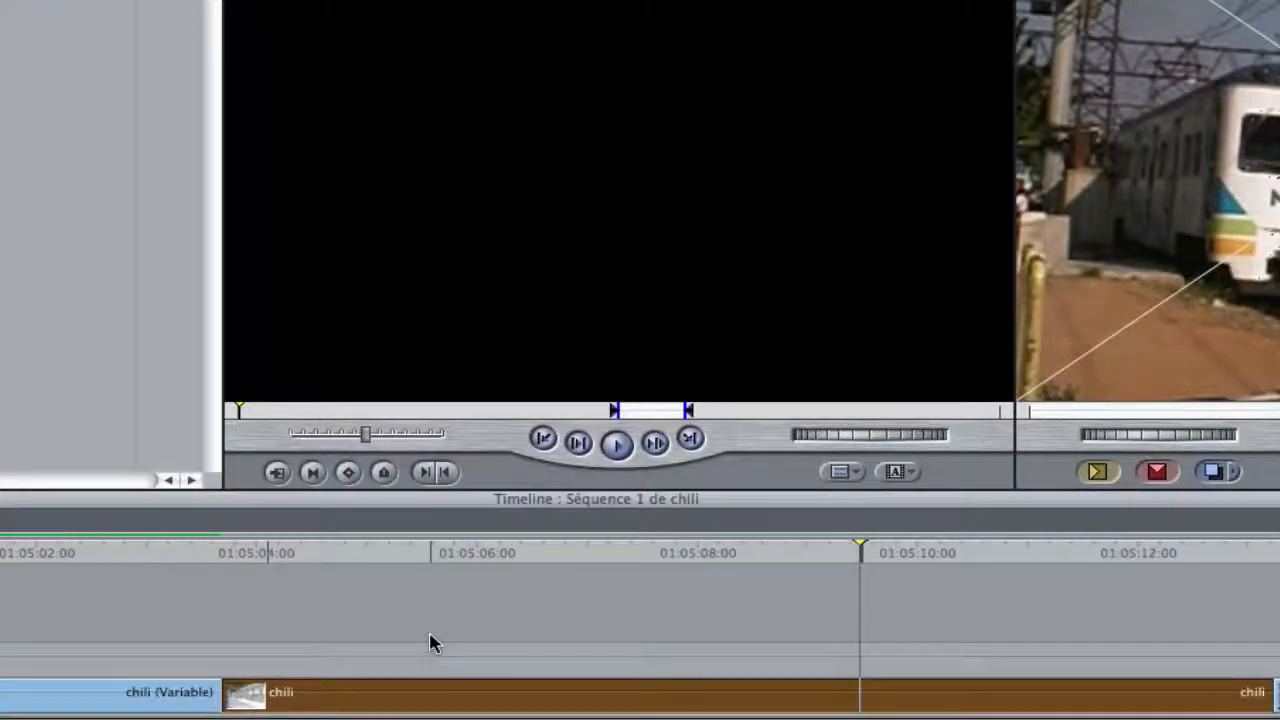
In the clip's speed settings, choose the second, curved ramp shape for both the start and the end
{"action": "key", "text": "super+j"}
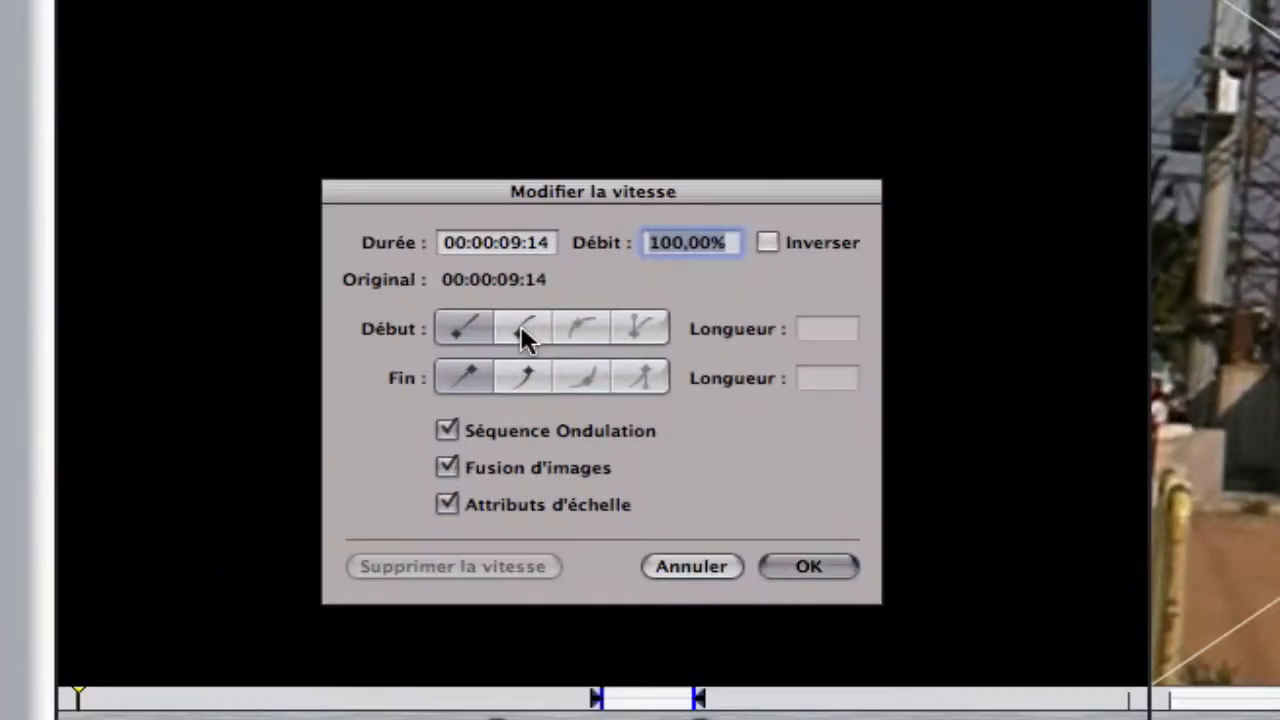
{"action": "left_click", "coordinate": [521, 325]}
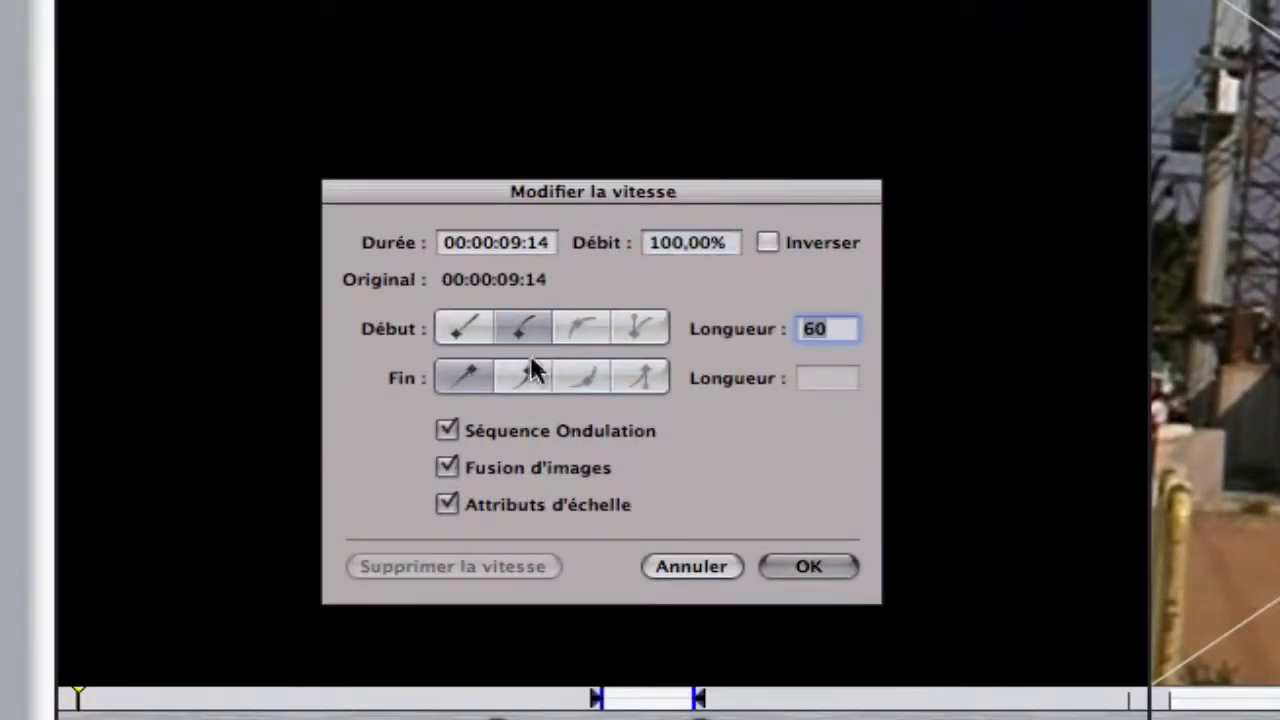
{"action": "left_click", "coordinate": [527, 374]}
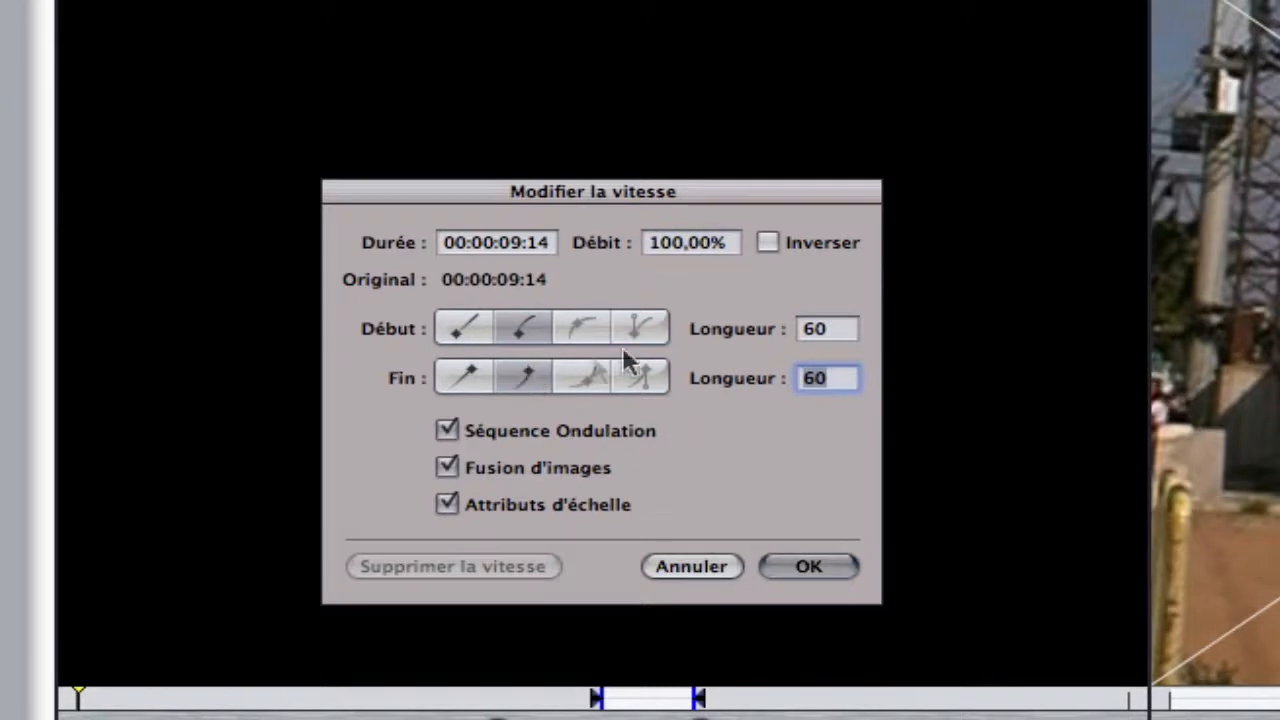
Set the start ramp length to 90 and the end ramp length to 80, and close the speed settings
{"action": "left_click", "coordinate": [838, 328]}
{"action": "key", "text": "BackSpace"}
{"action": "key", "text": "BackSpace"}
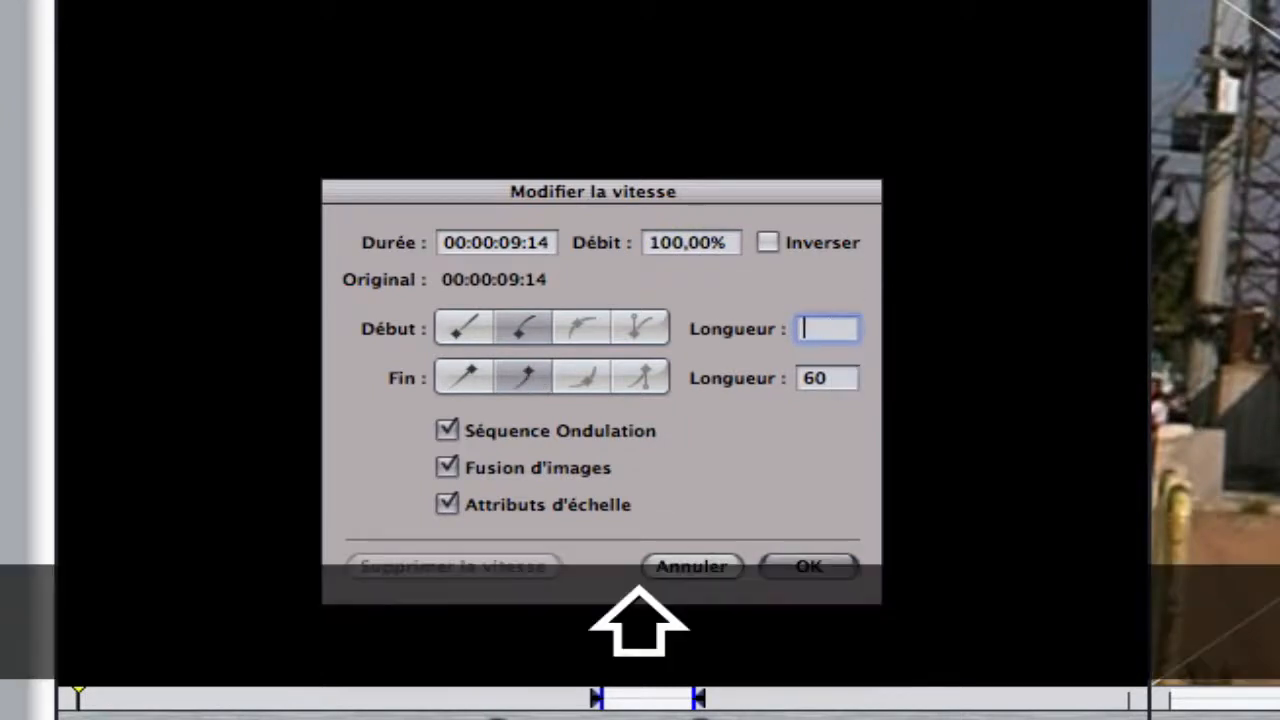
{"action": "type", "text": "90"}
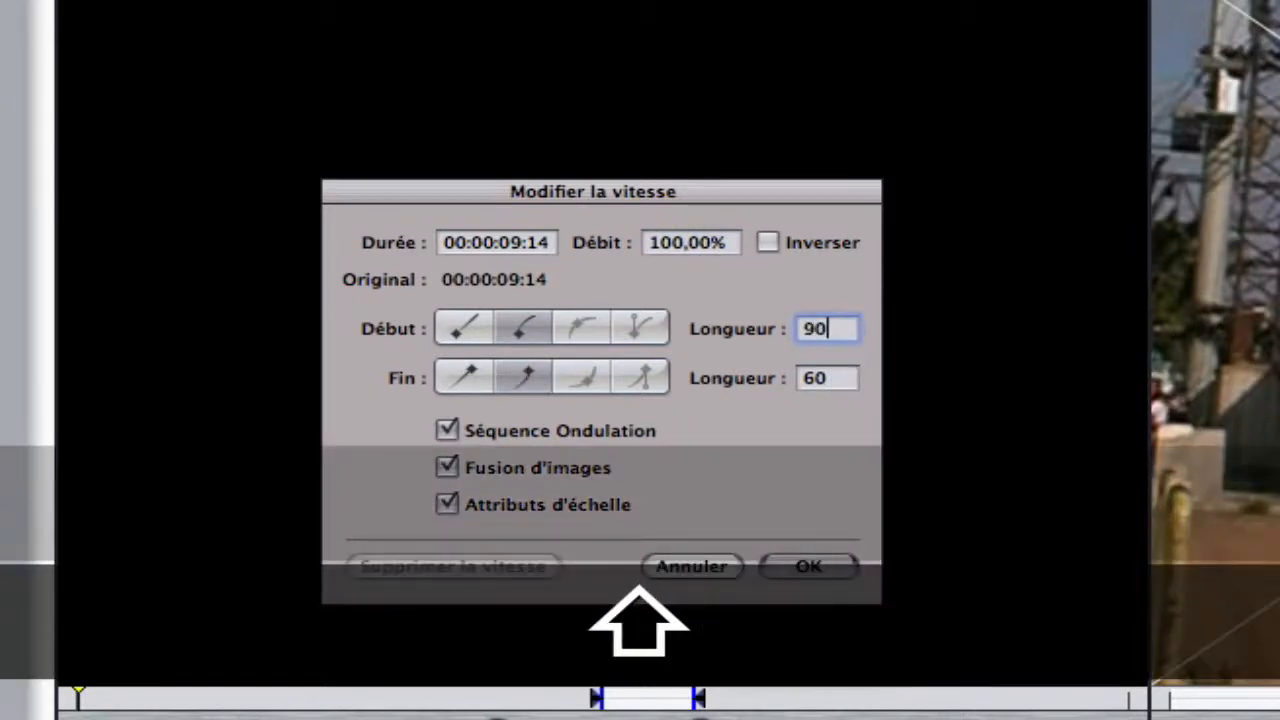
{"action": "left_click", "coordinate": [836, 378]}
{"action": "key", "text": "BackSpace"}
{"action": "key", "text": "BackSpace"}
{"action": "type", "text": "8"}
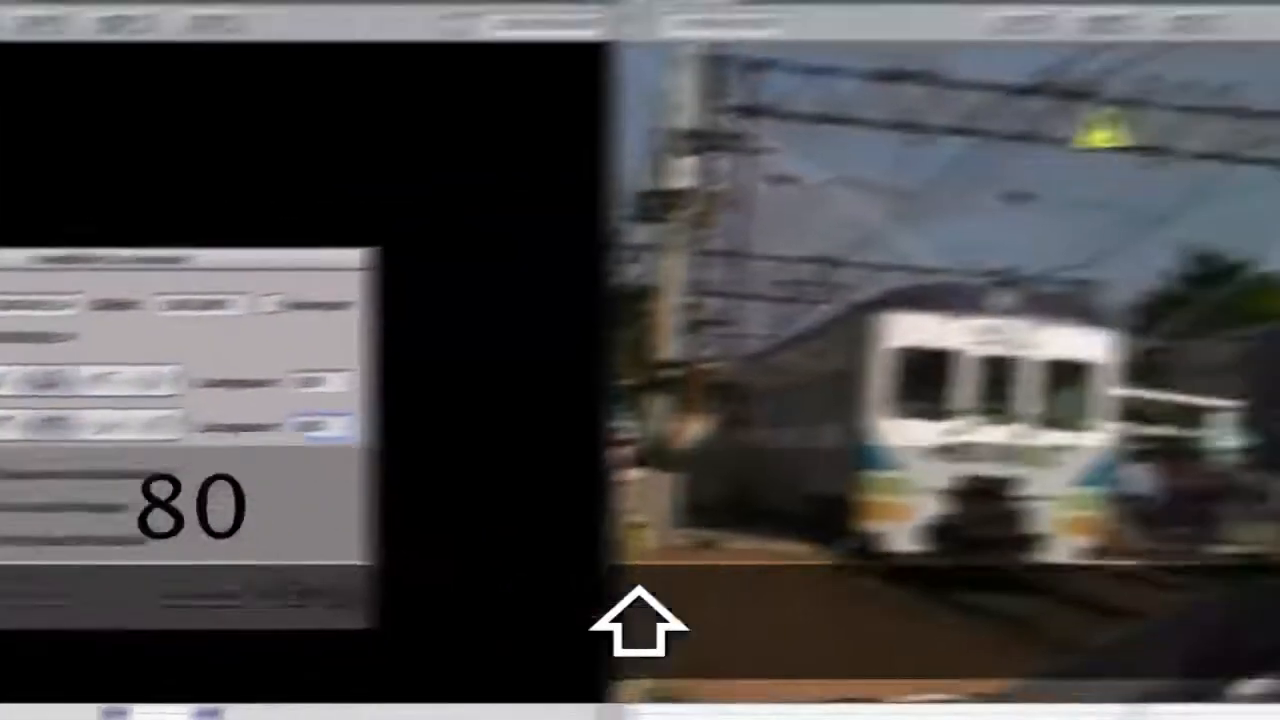
{"action": "left_click", "coordinate": [831, 567]}
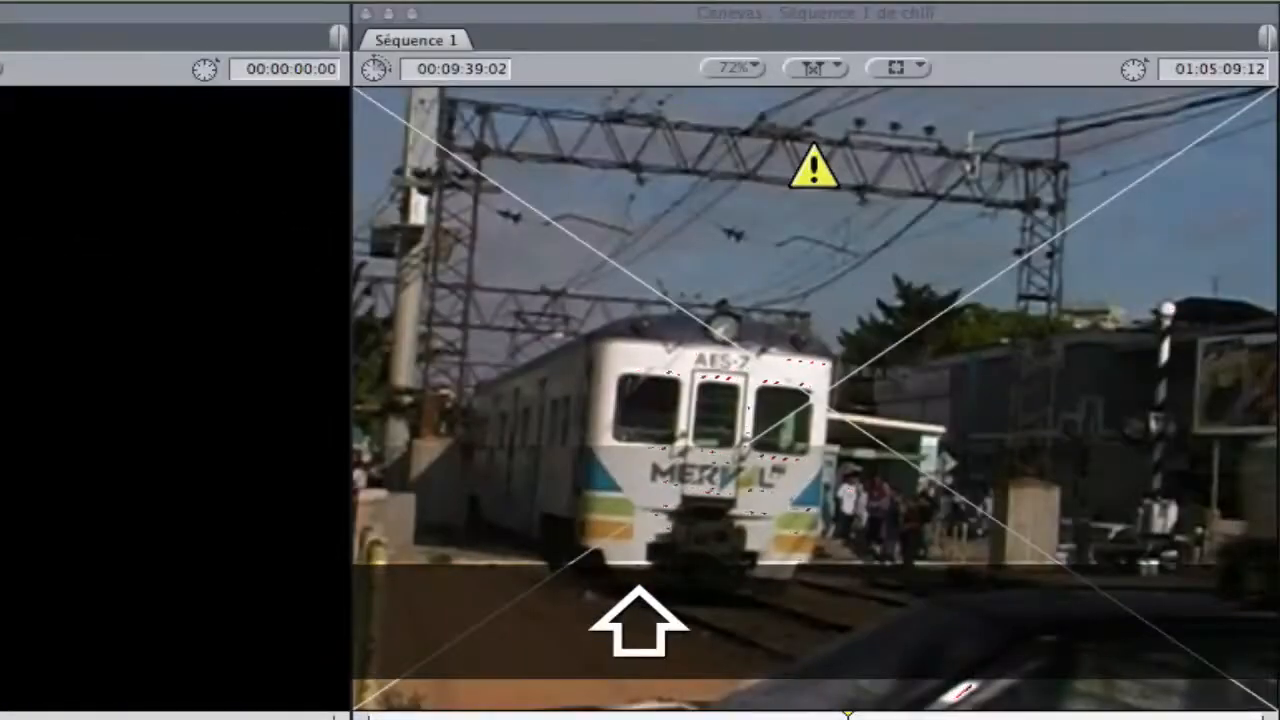
Play the clip briefly to check the speed curve and undo the speed change
{"action": "key", "text": "space"}
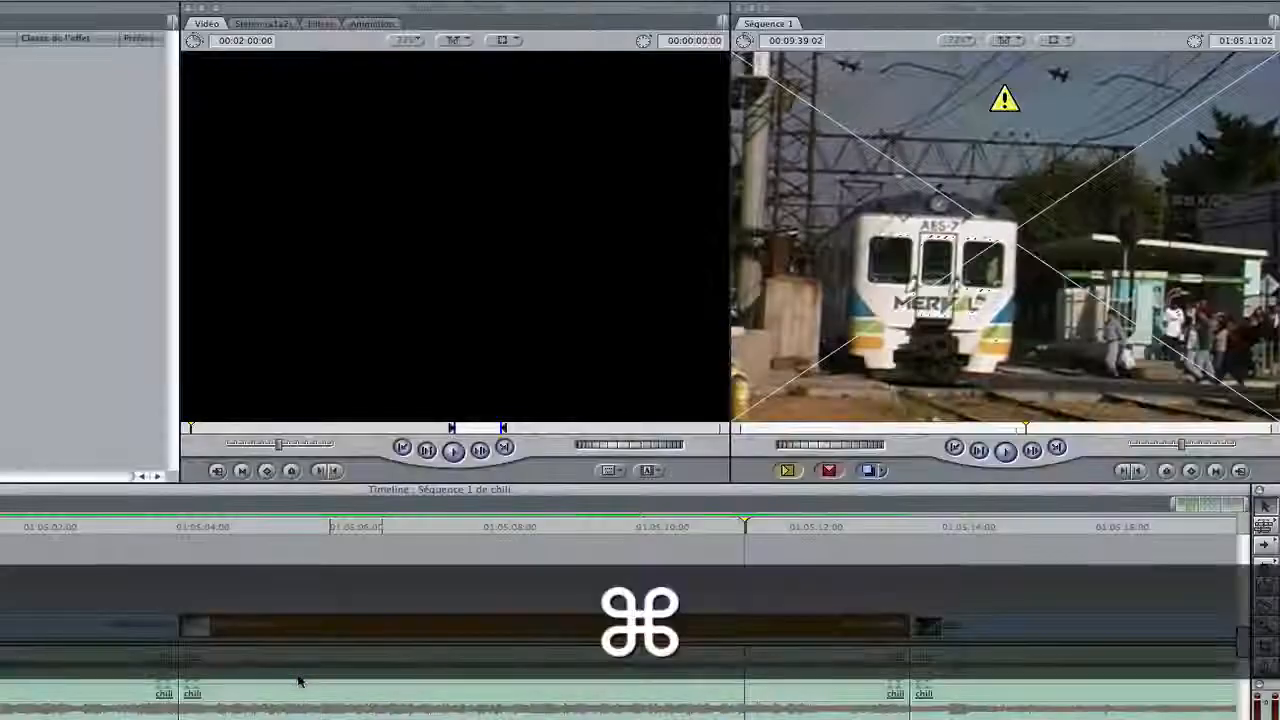
{"action": "key", "text": "super+z"}
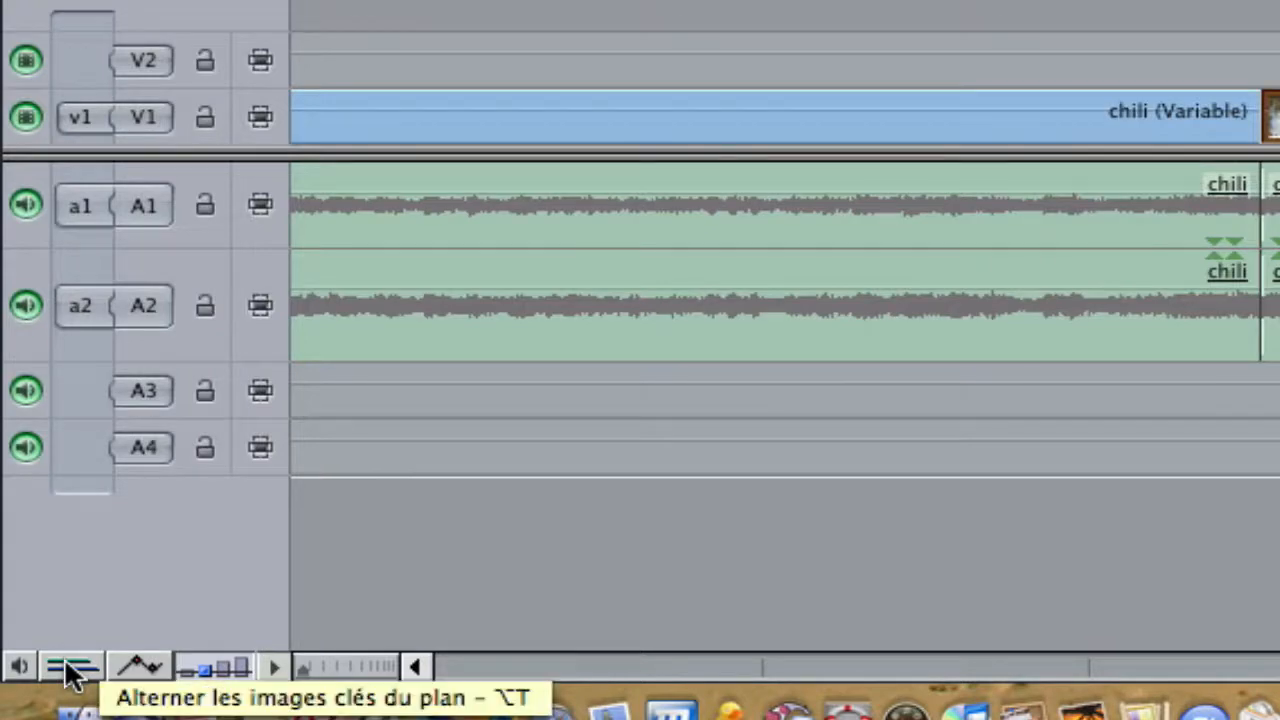
Show the clip keyframes in the timeline and play the chili clip from its start to about 01:05:06:10
{"action": "left_click", "coordinate": [70, 667]}
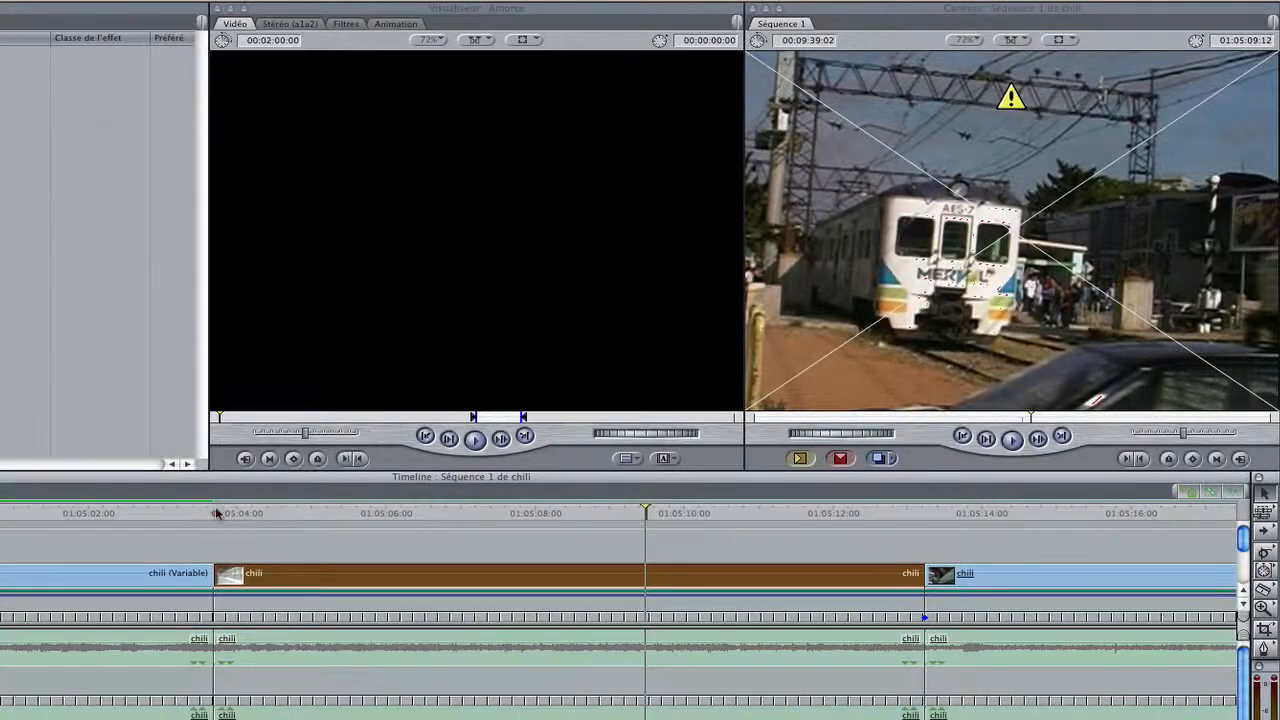
{"action": "left_click", "coordinate": [217, 512]}
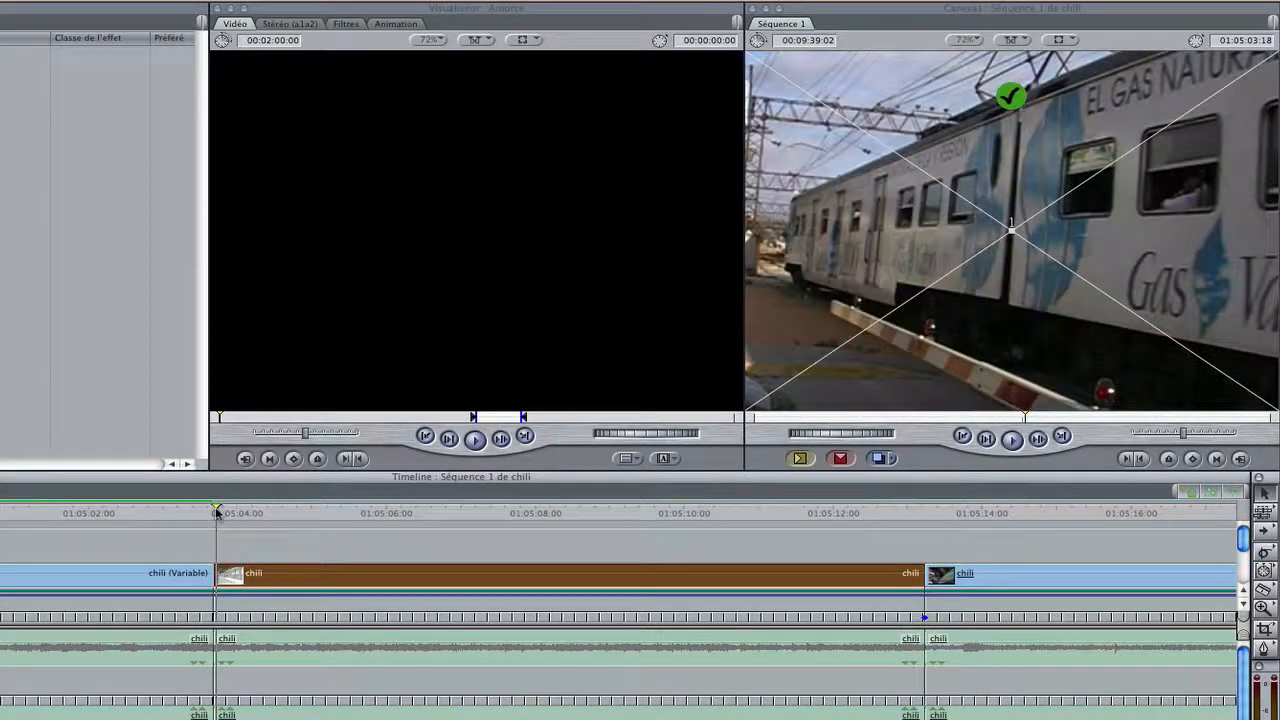
{"action": "key", "text": "space"}
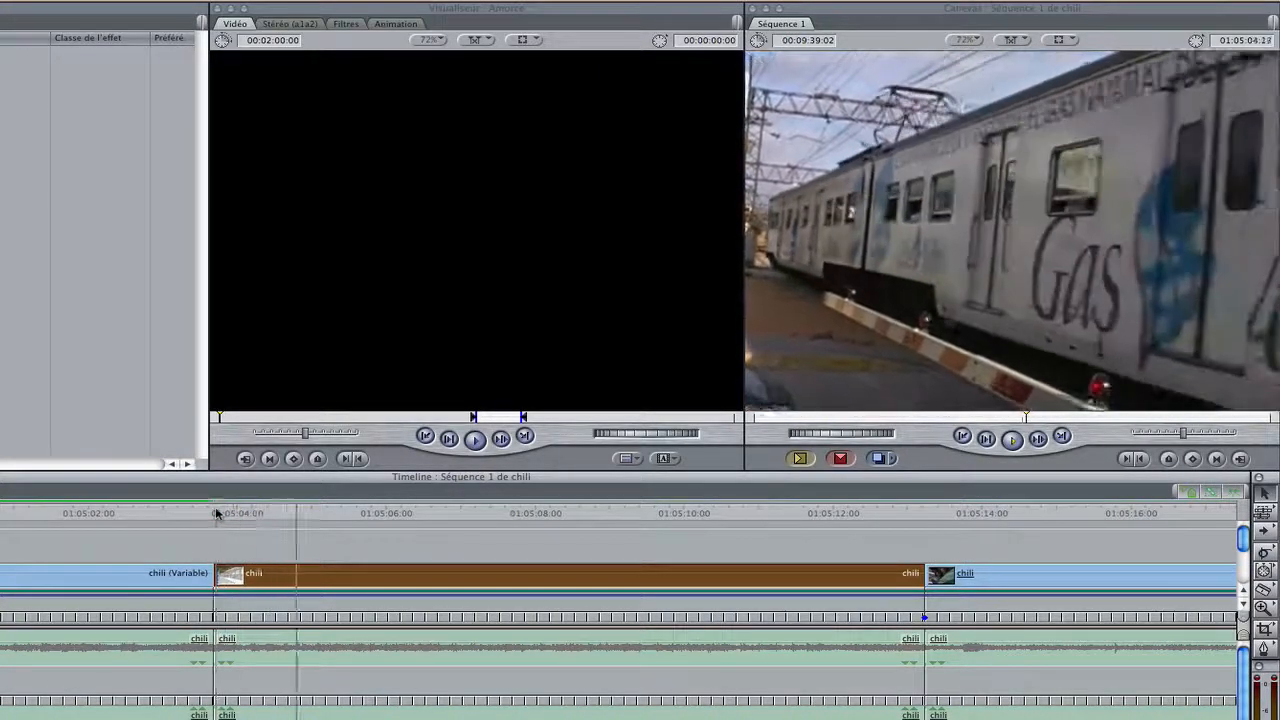
{"action": "key", "text": "space"}
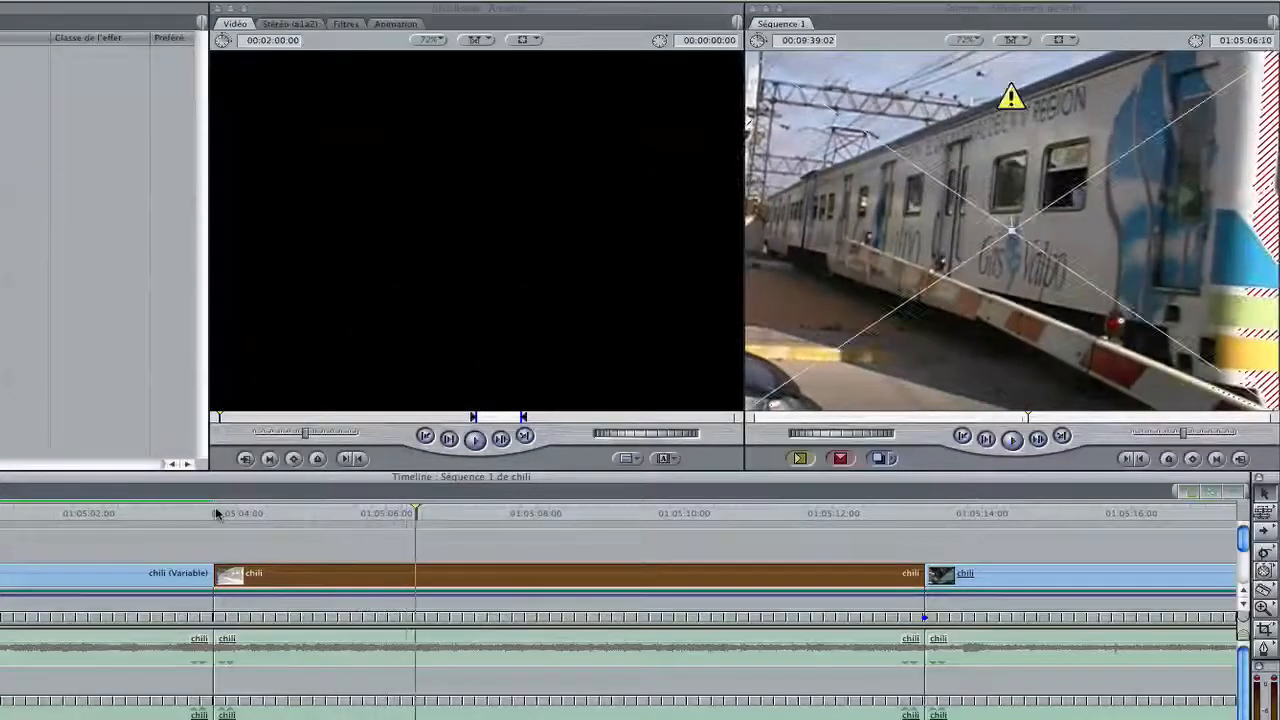
Step back to just before the train's front appears and add a speed keyframe to the chili clip at 01:05:06:03
{"action": "key", "text": "Left"}
{"action": "key", "text": "Left"}
{"action": "key", "text": "Left"}
{"action": "key", "text": "Left"}
{"action": "key", "text": "Left"}
{"action": "key", "text": "Left"}
{"action": "key", "text": "Left"}
{"action": "key", "text": "Left"}
{"action": "key", "text": "Left"}
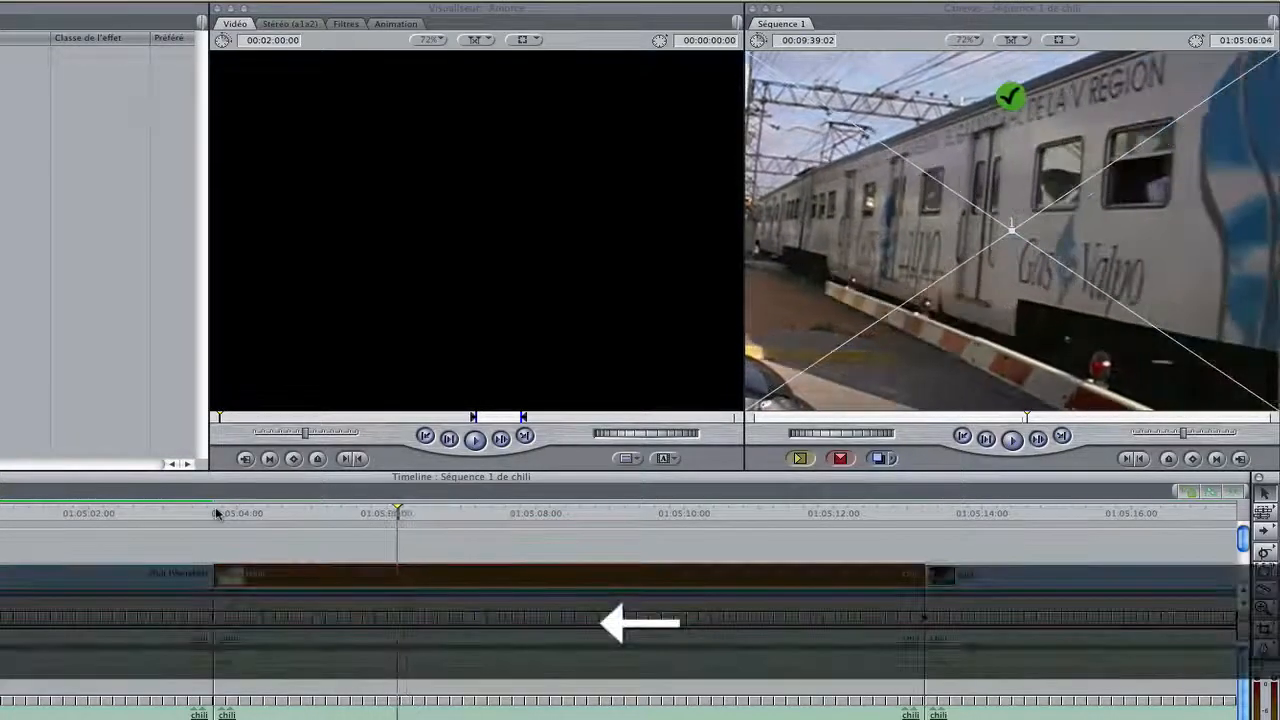
{"action": "key", "text": "Right"}
{"action": "key", "text": "Right"}
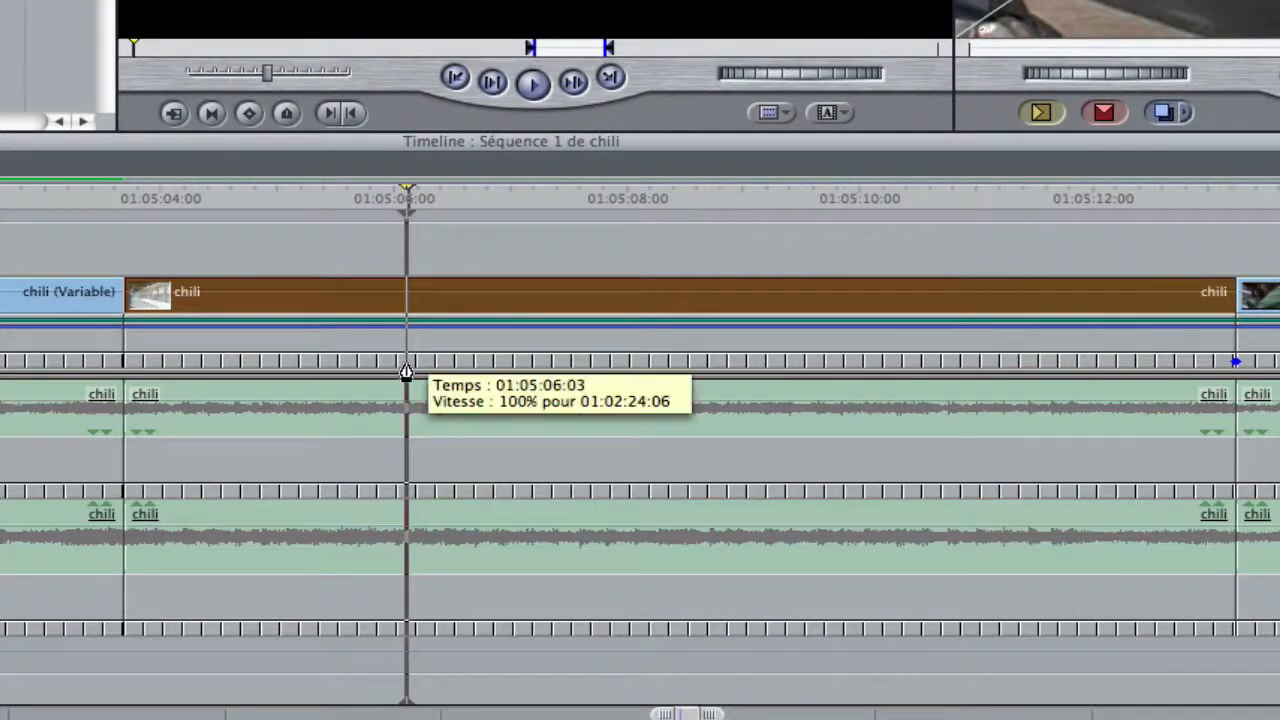
{"action": "left_click", "coordinate": [406, 368]}
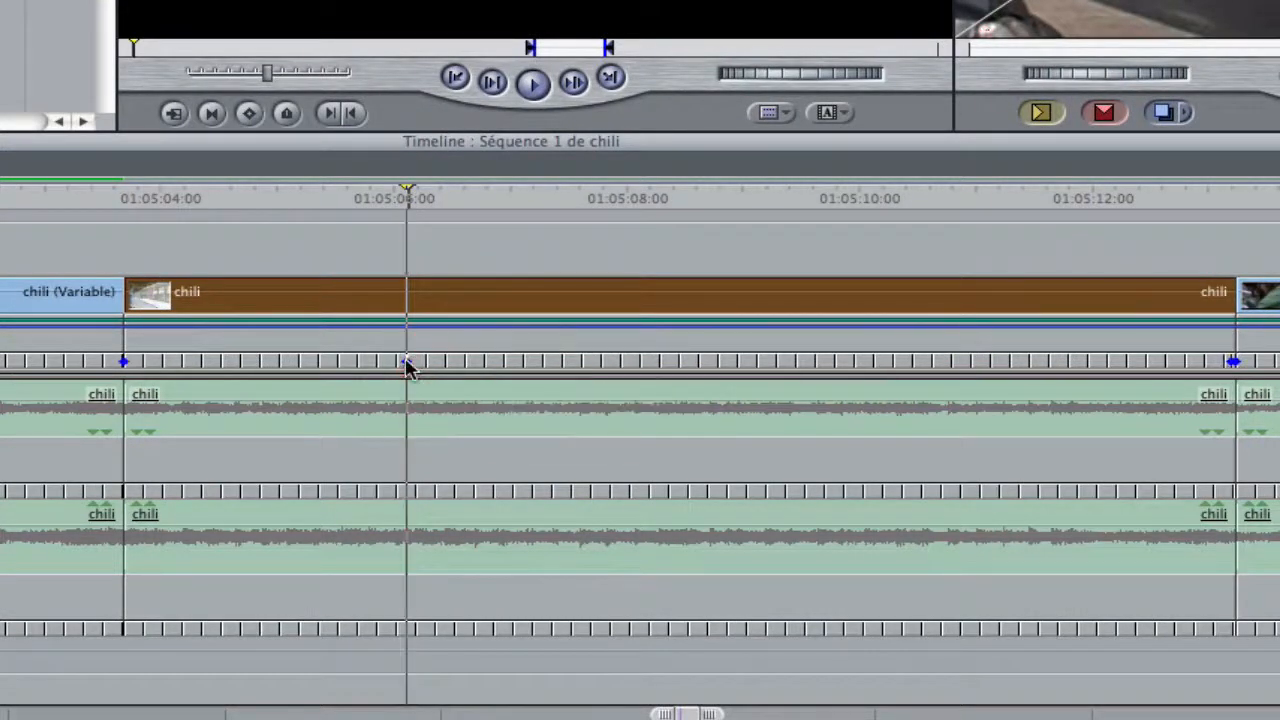
Play the clip in stretches beyond the new speed keyframe to about 01:05:09:01 to examine the train's movement
{"action": "key", "text": "space"}
{"action": "key", "text": "space"}
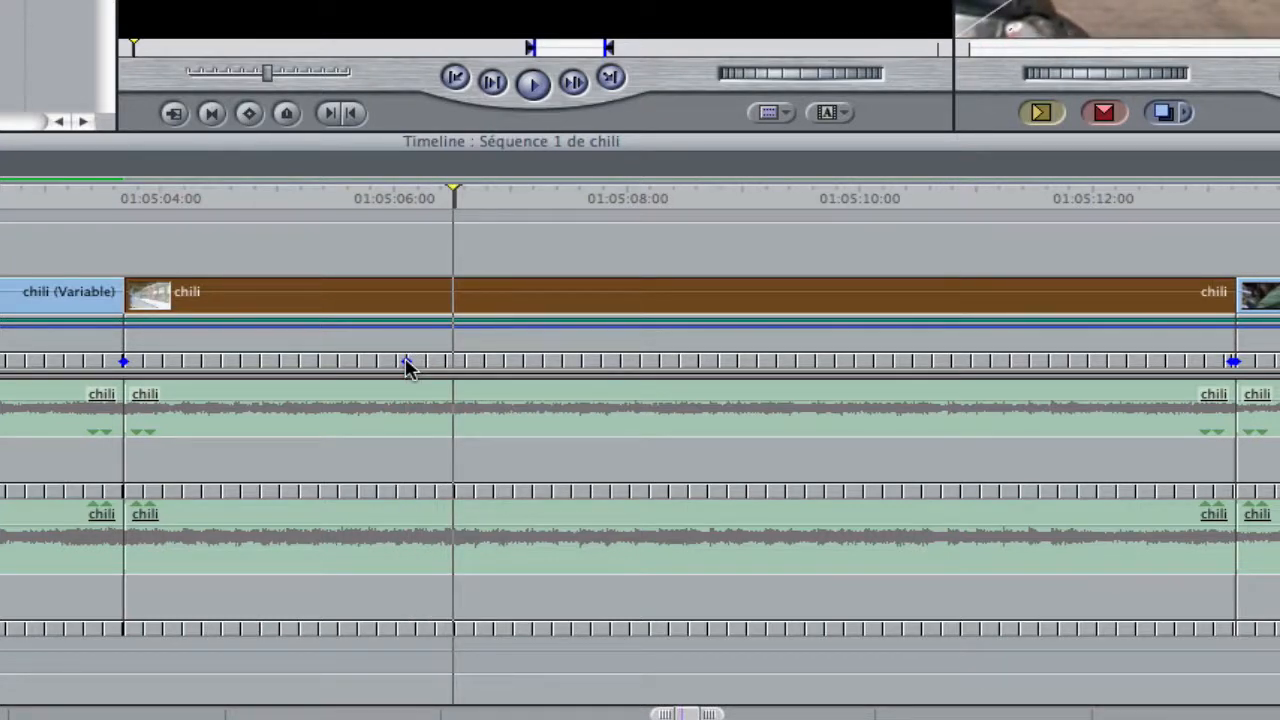
{"action": "key", "text": "space"}
{"action": "key", "text": "space"}
{"action": "left_click_drag", "start_coordinate": [124, 361], "coordinate": [134, 361]}
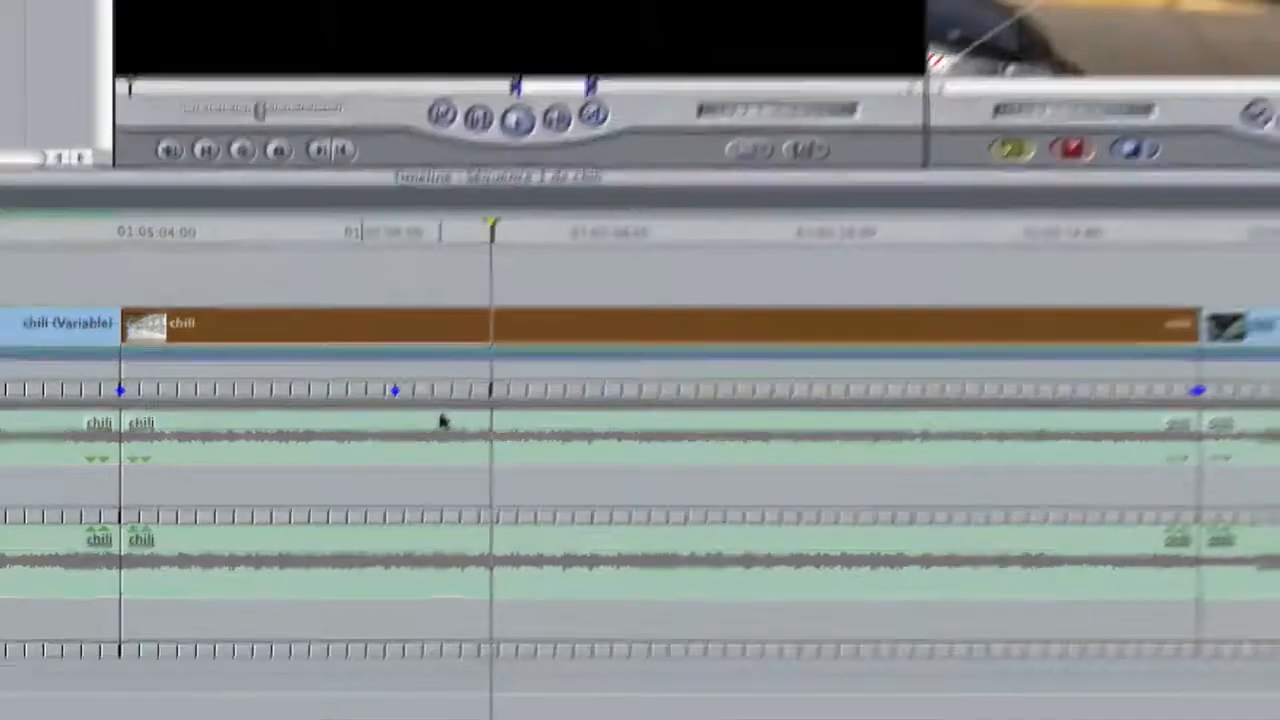
{"action": "key", "text": "space"}
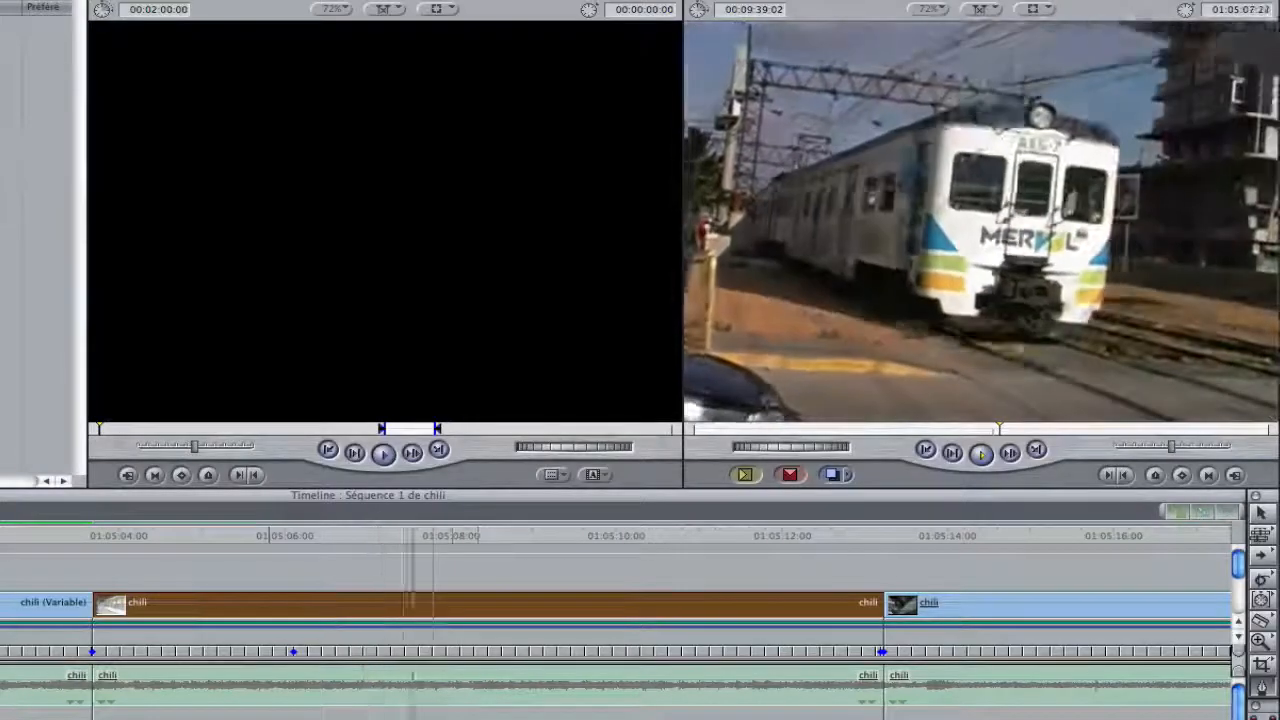
{"action": "key", "text": "space"}
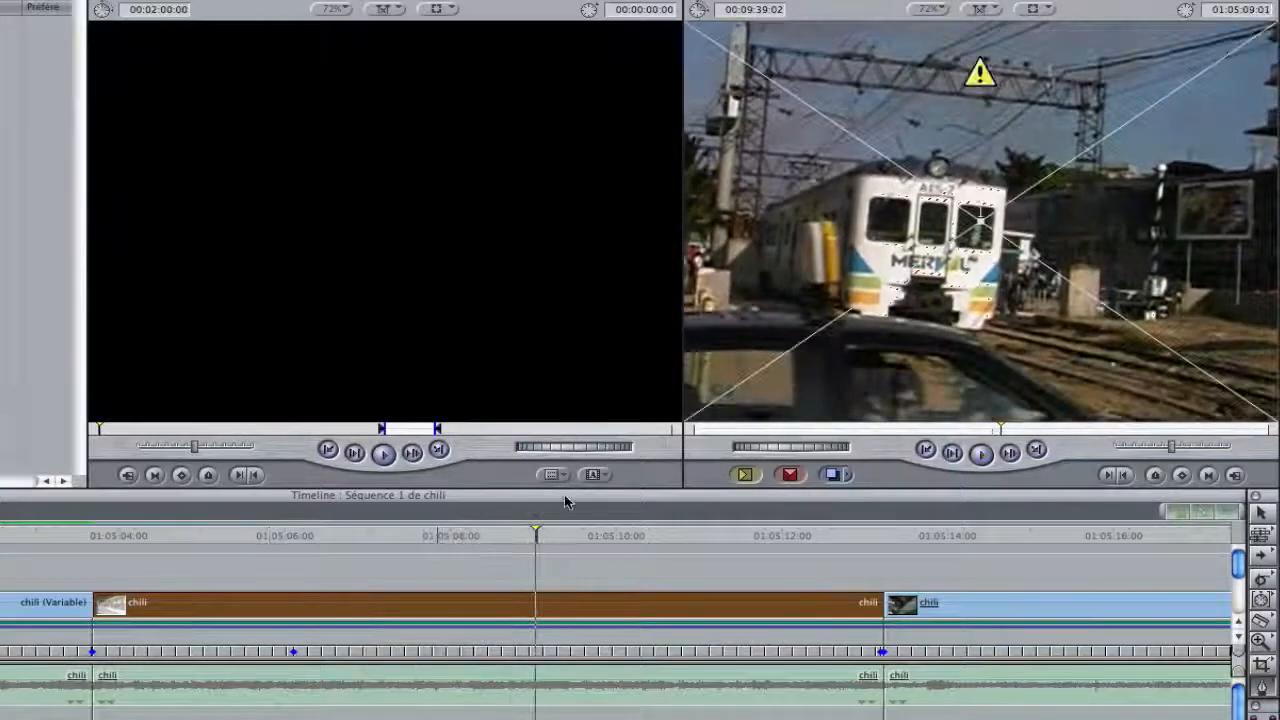
Add a speed keyframe to the chili clip at 01:05:07:18, and move the two inner speed keyframes apart to about 01:05:05:14 and 01:05:09:10
{"action": "left_click_drag", "start_coordinate": [535, 530], "coordinate": [424, 551]}
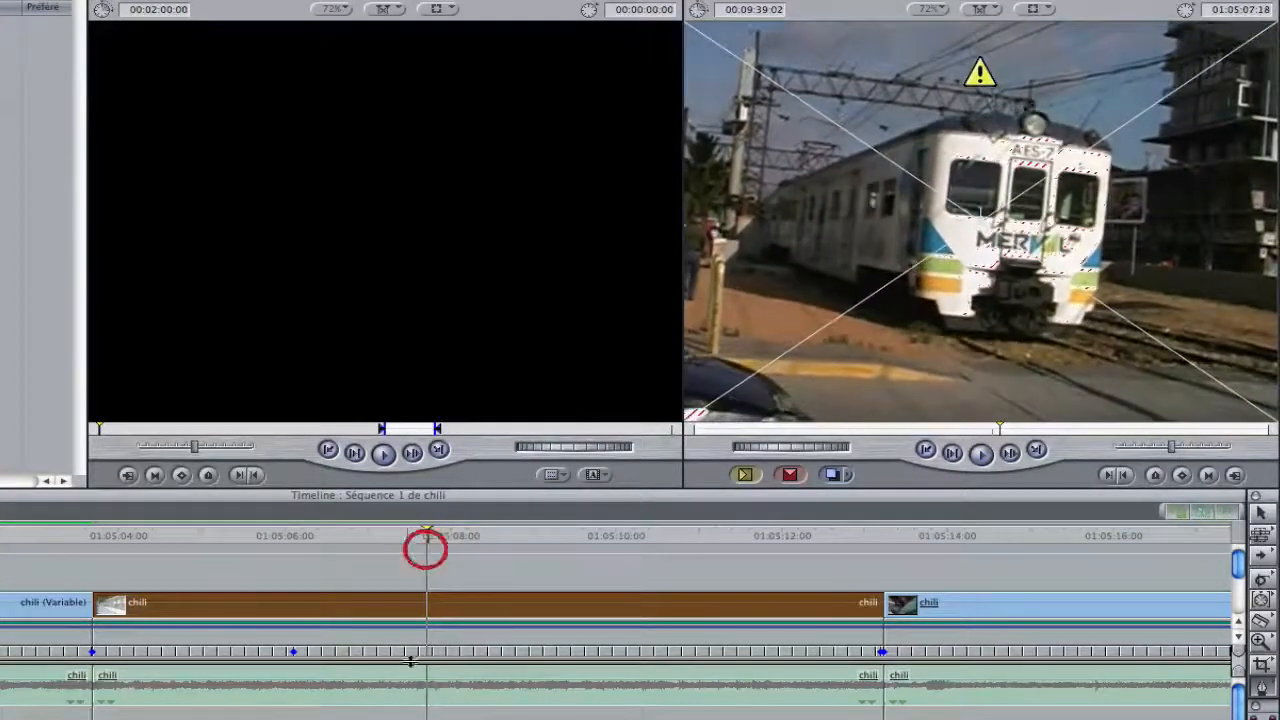
{"action": "left_click", "coordinate": [426, 661]}
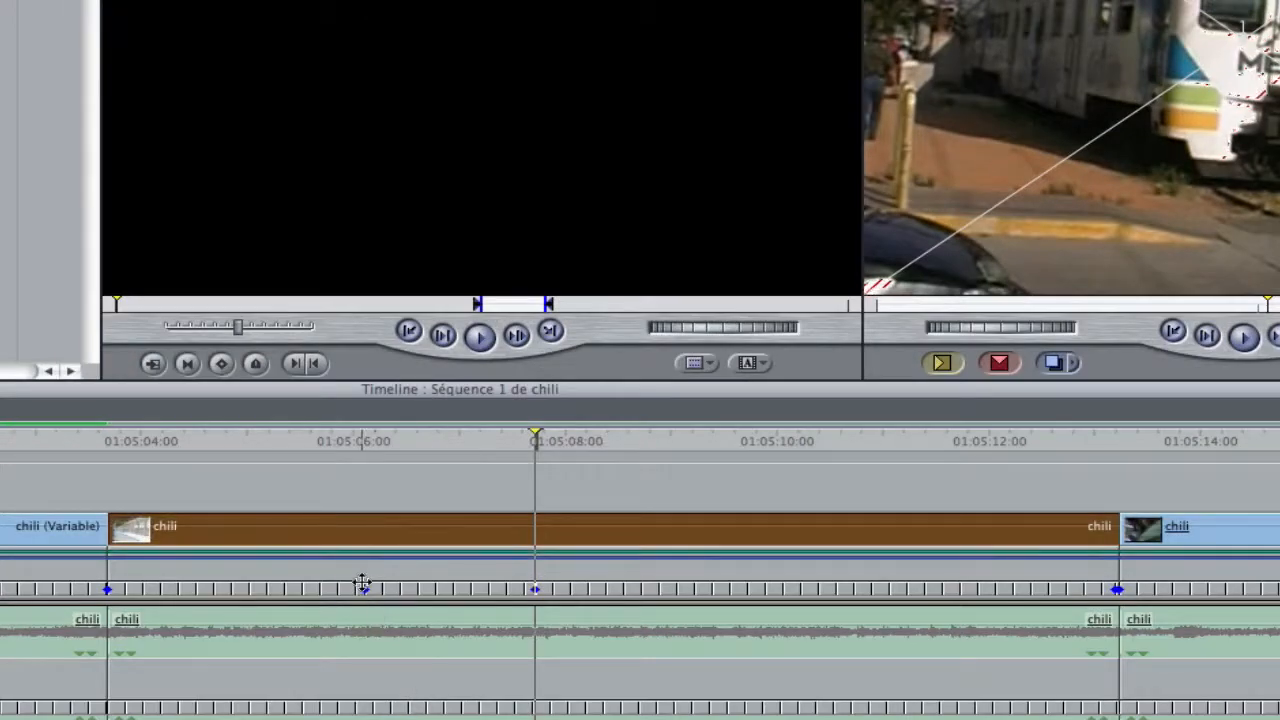
{"action": "left_click", "coordinate": [363, 586]}
{"action": "left_click_drag", "start_coordinate": [362, 589], "coordinate": [289, 591]}
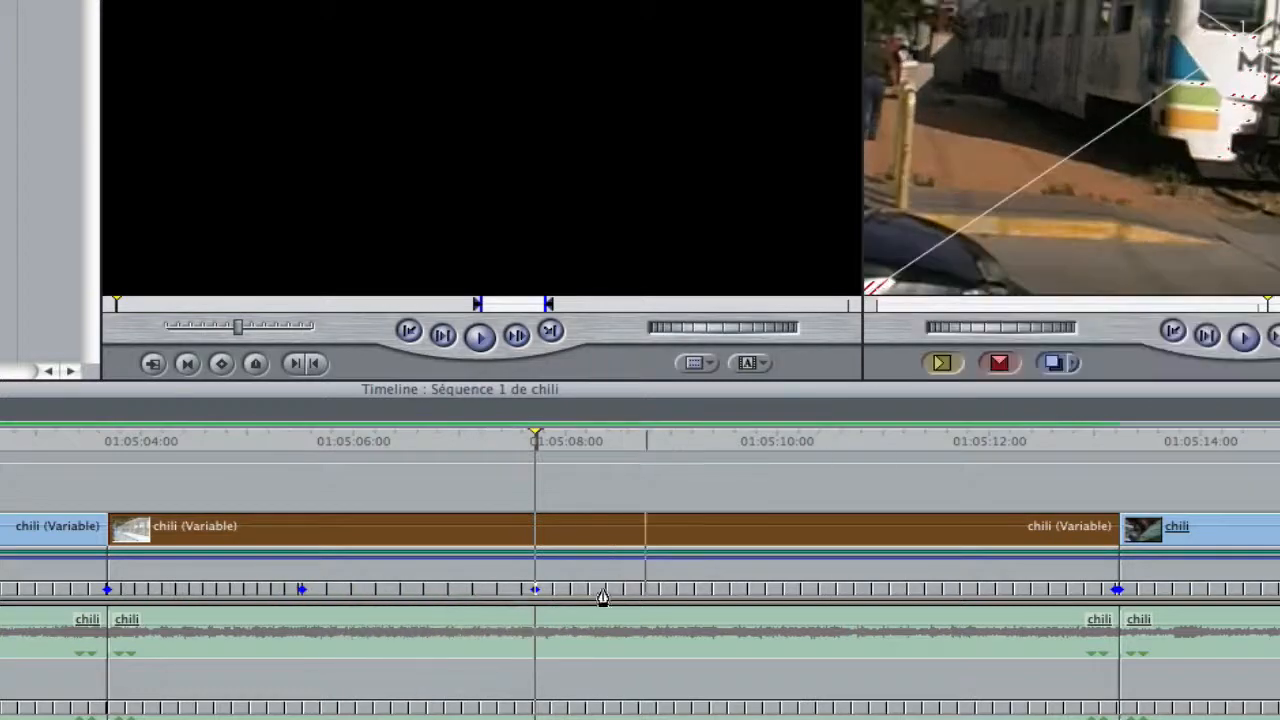
{"action": "left_click_drag", "start_coordinate": [692, 590], "coordinate": [722, 590]}
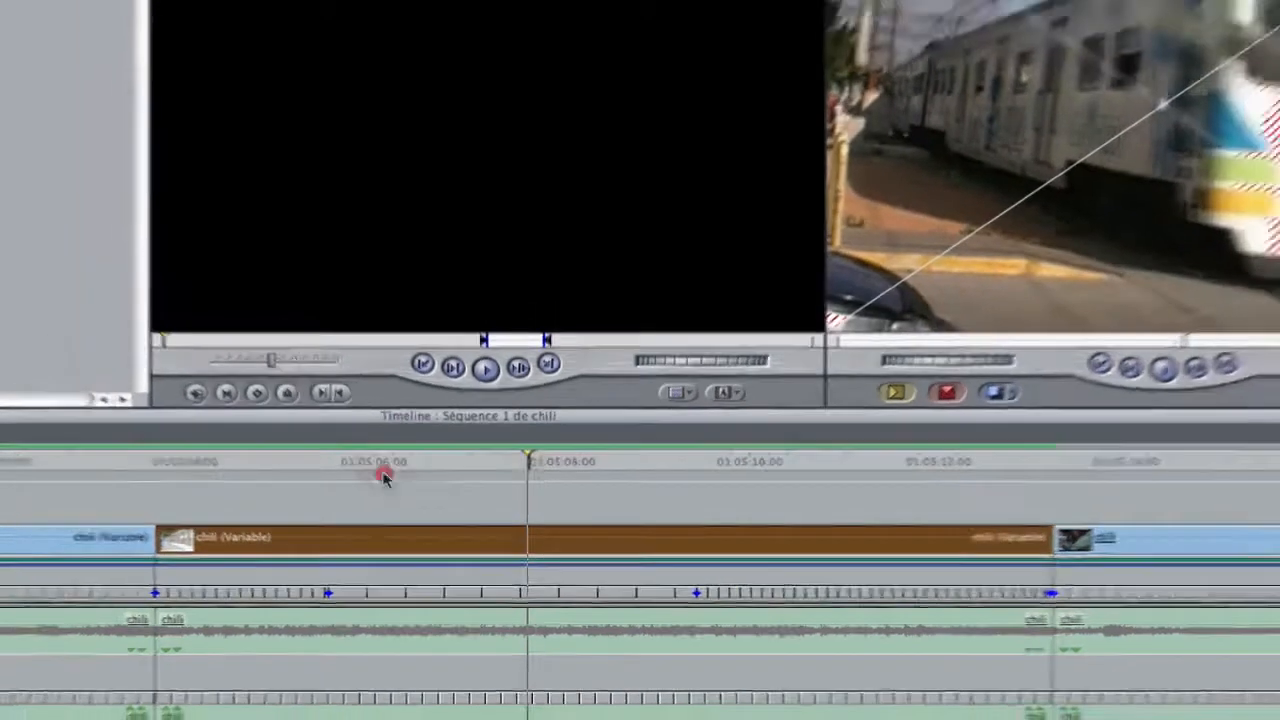
Play the chili clip from near its start past the second inner speed keyframe to examine the speed changes
{"action": "left_click", "coordinate": [138, 443]}
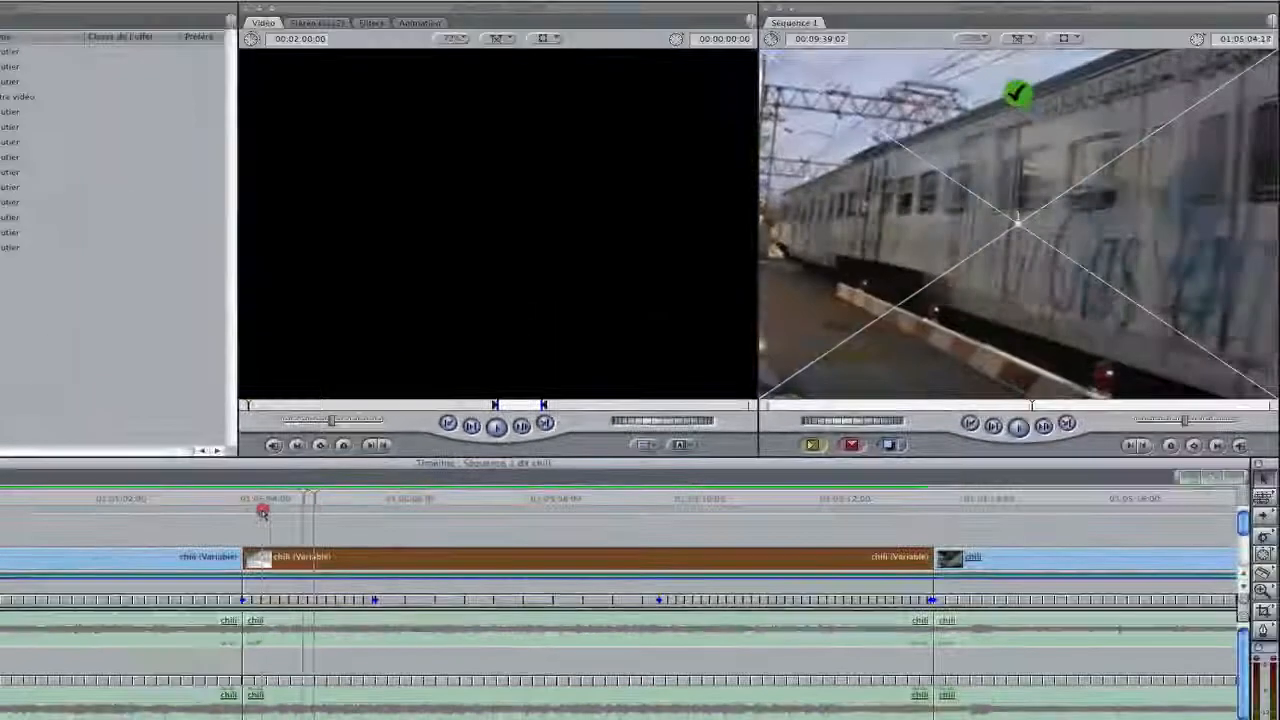
{"action": "key", "text": "space"}
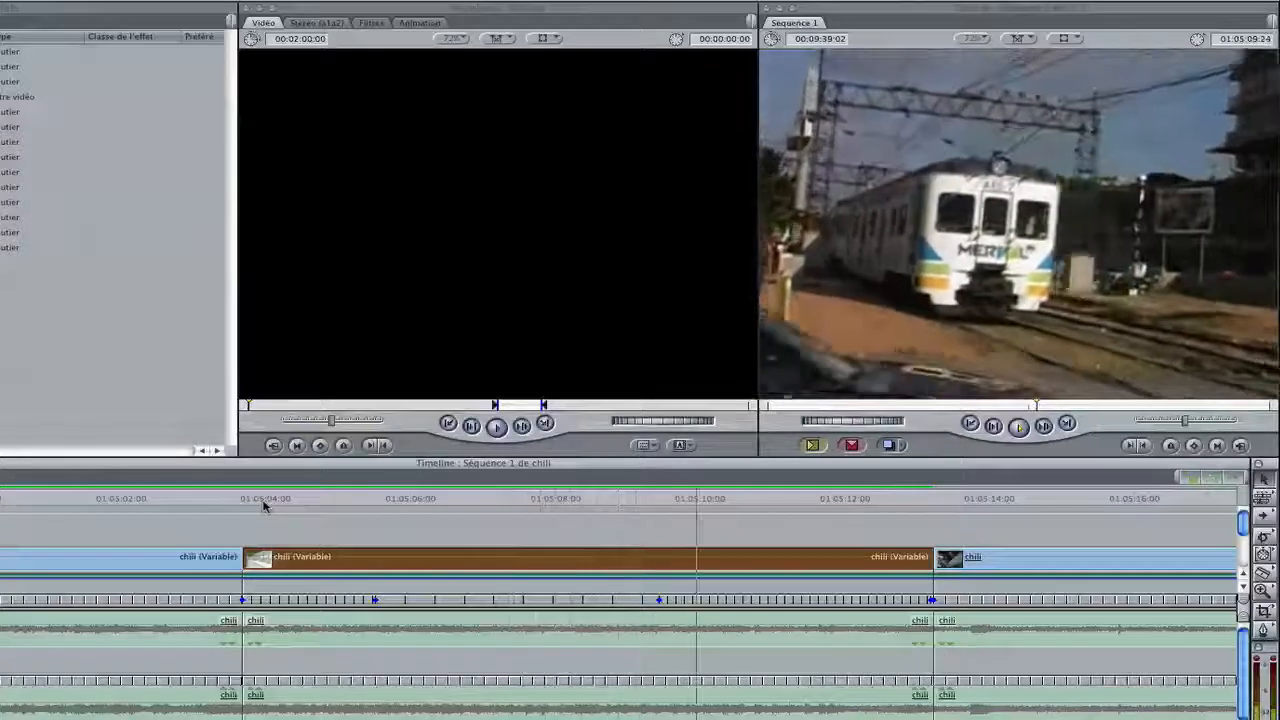
{"action": "key", "text": "space"}
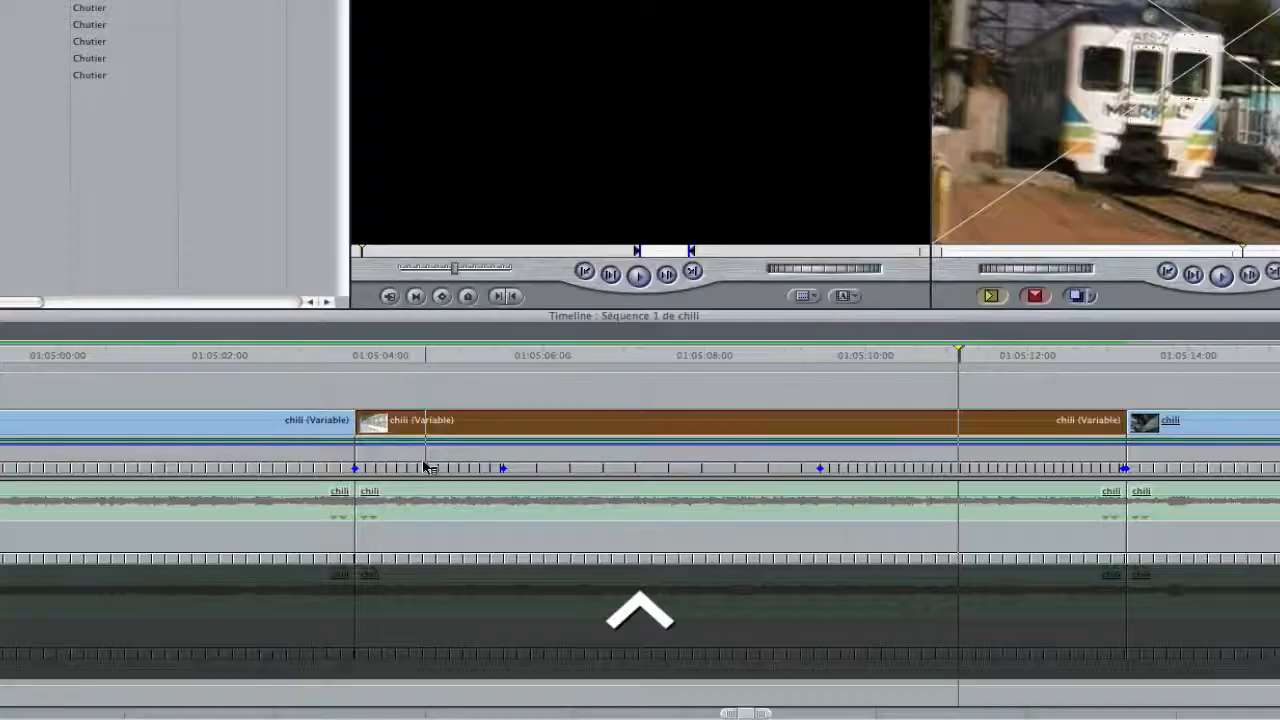
Edit the chili clip's first speed segment to have a linear start and a curved end with a length of 19
{"action": "mouse_move", "coordinate": [300, 601]}
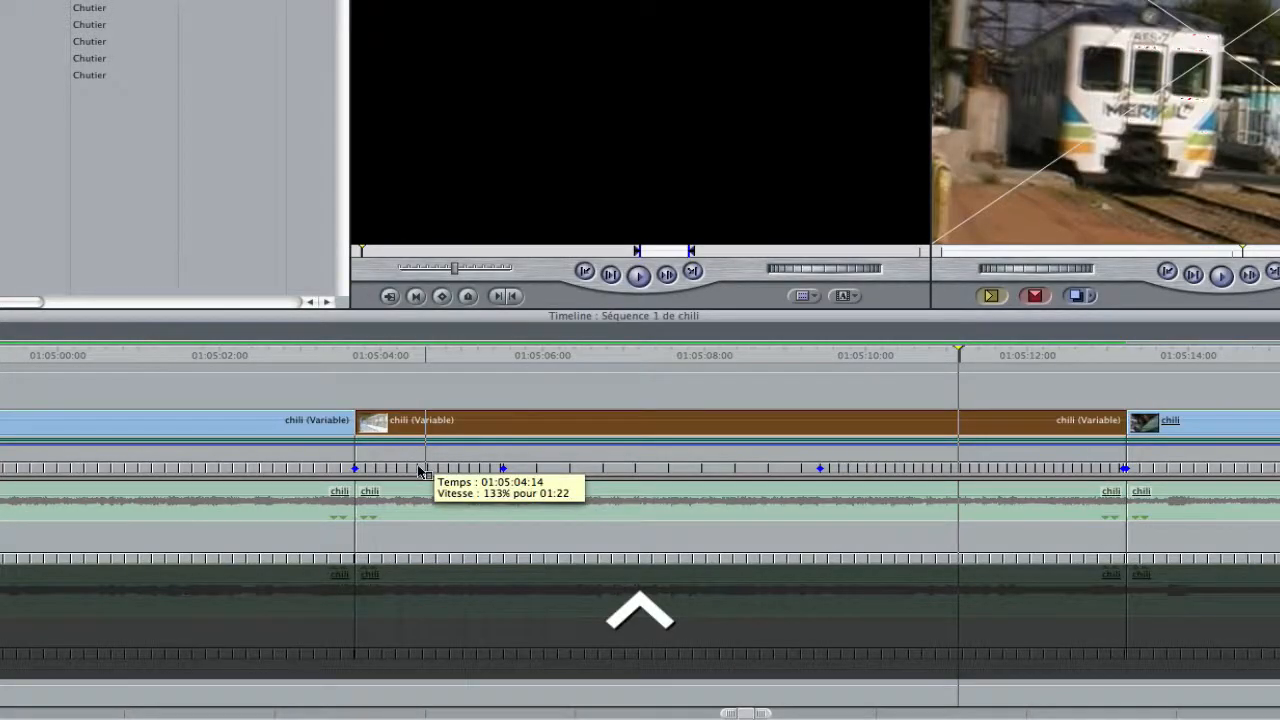
{"action": "right_click", "coordinate": [420, 469]}
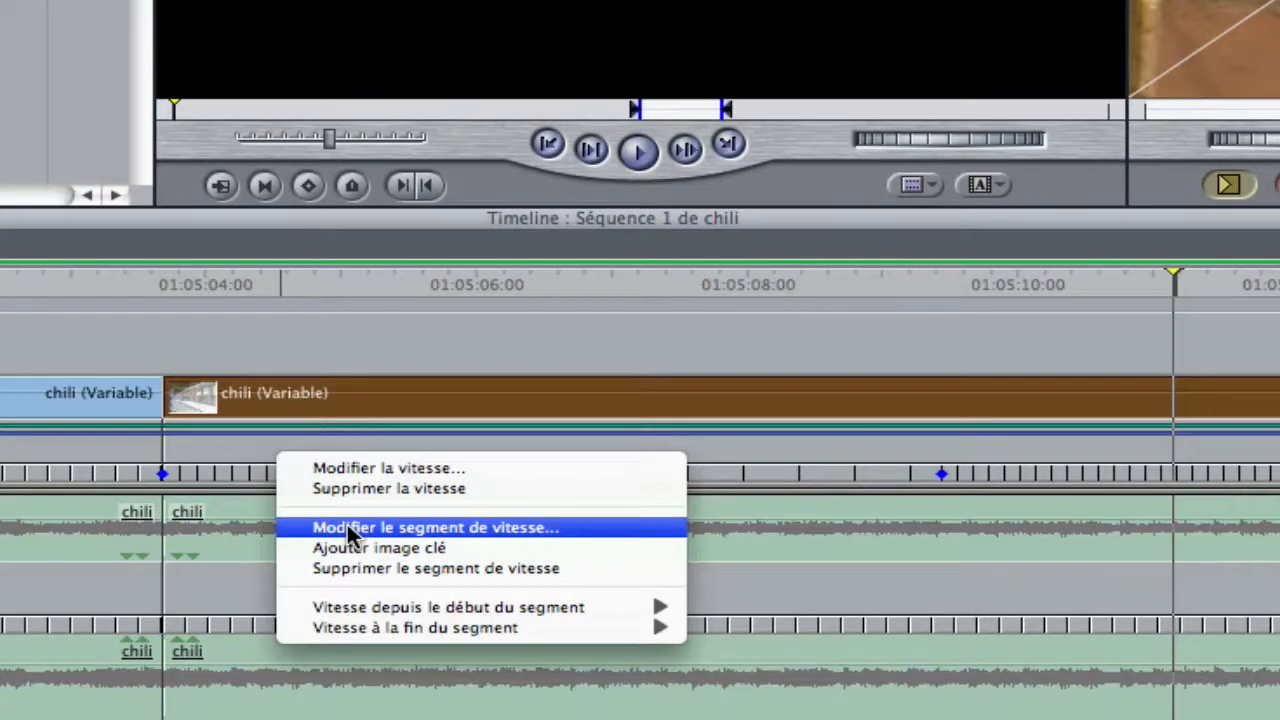
{"action": "left_click", "coordinate": [347, 524]}
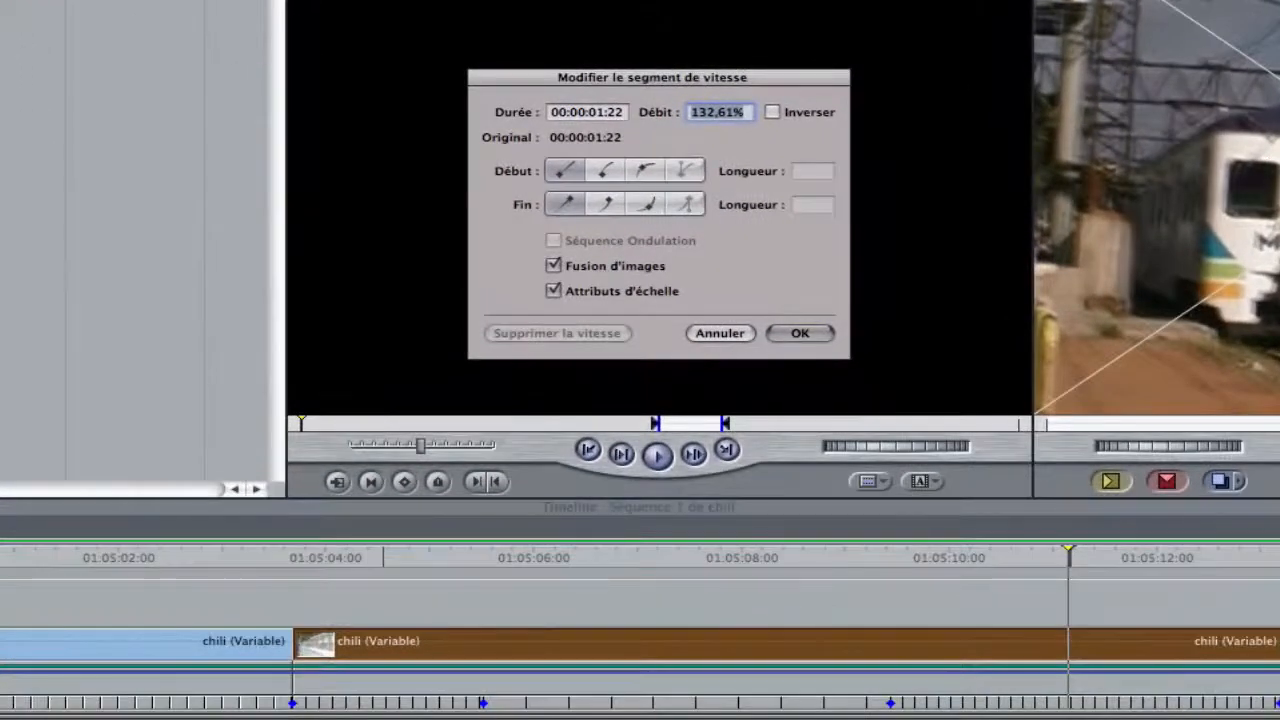
{"action": "left_click", "coordinate": [606, 171]}
{"action": "left_click", "coordinate": [606, 204]}
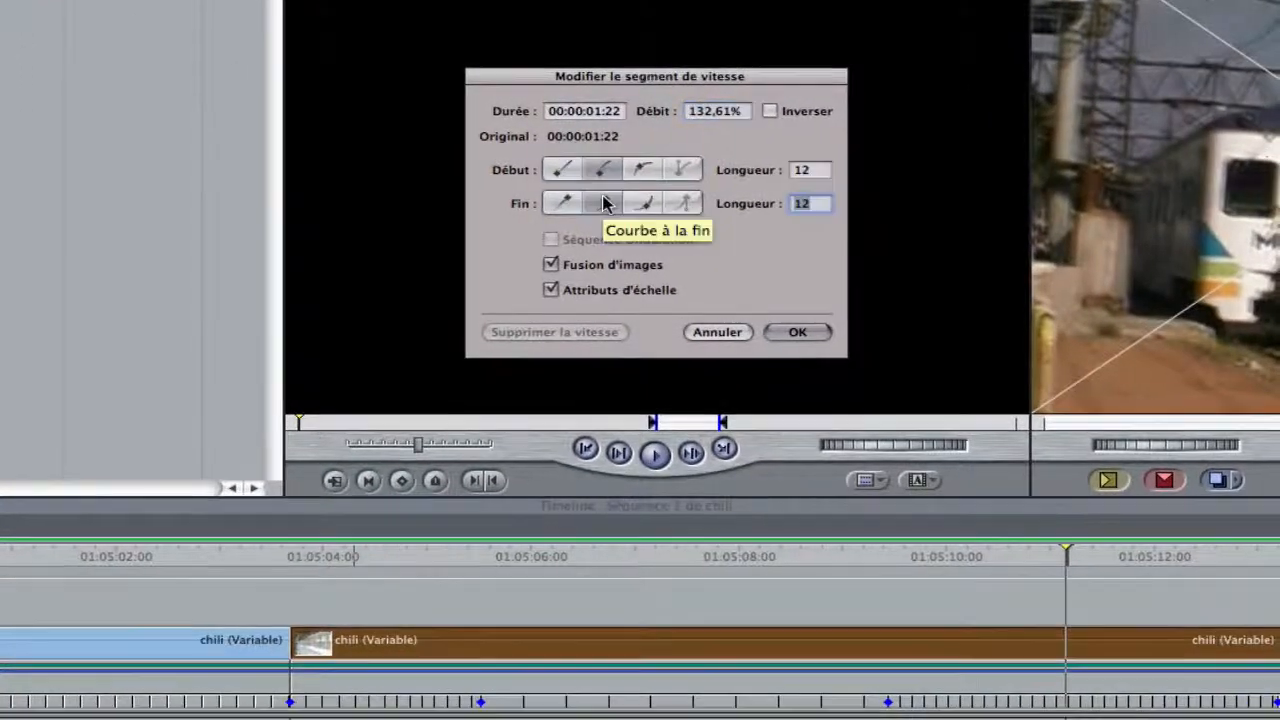
{"action": "left_click", "coordinate": [562, 170]}
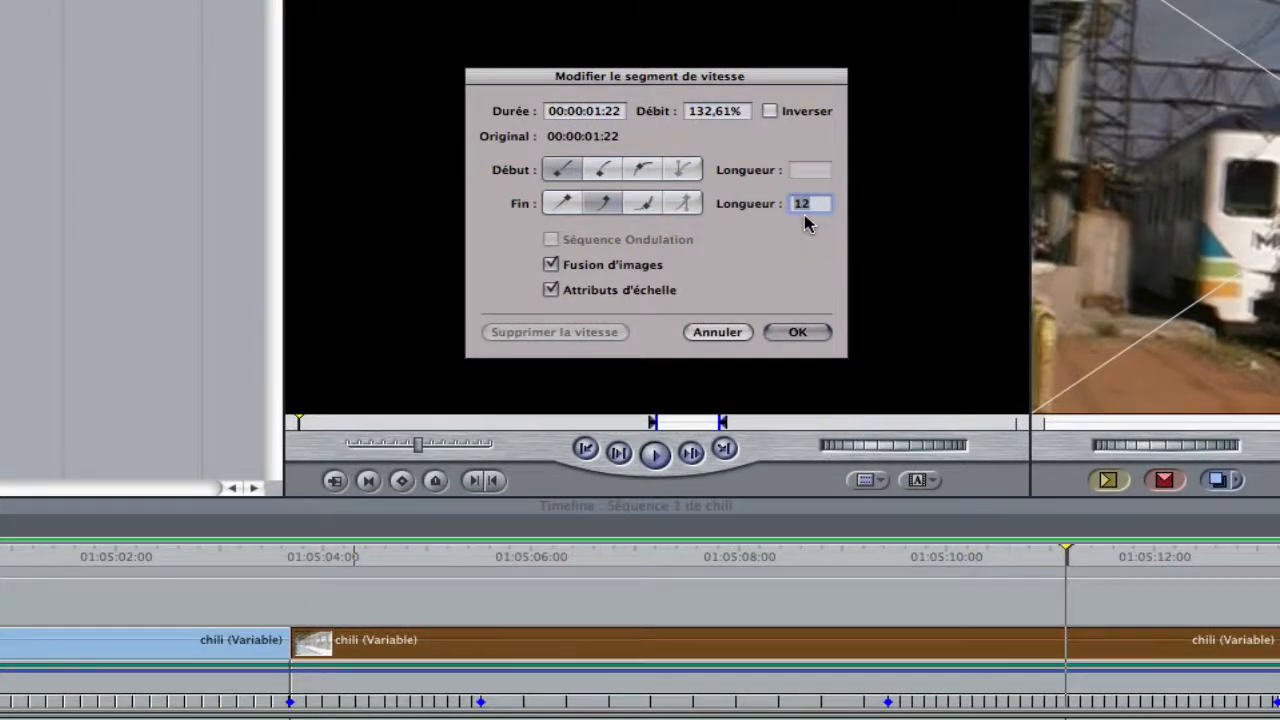
{"action": "type", "text": "19"}
{"action": "left_click", "coordinate": [785, 332]}
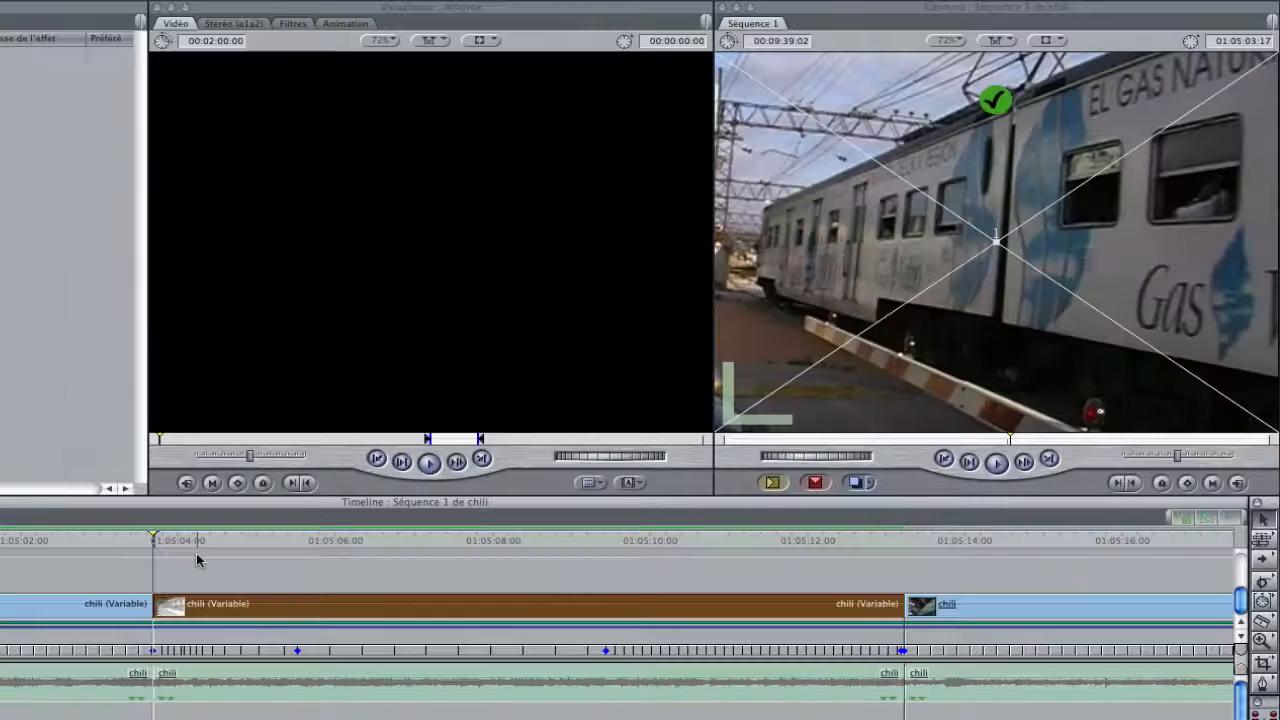
Shift the chili clip's first inner speed keyframe slightly earlier and replay the clip from its start to about 01:05:09:05
{"action": "key", "text": "space"}
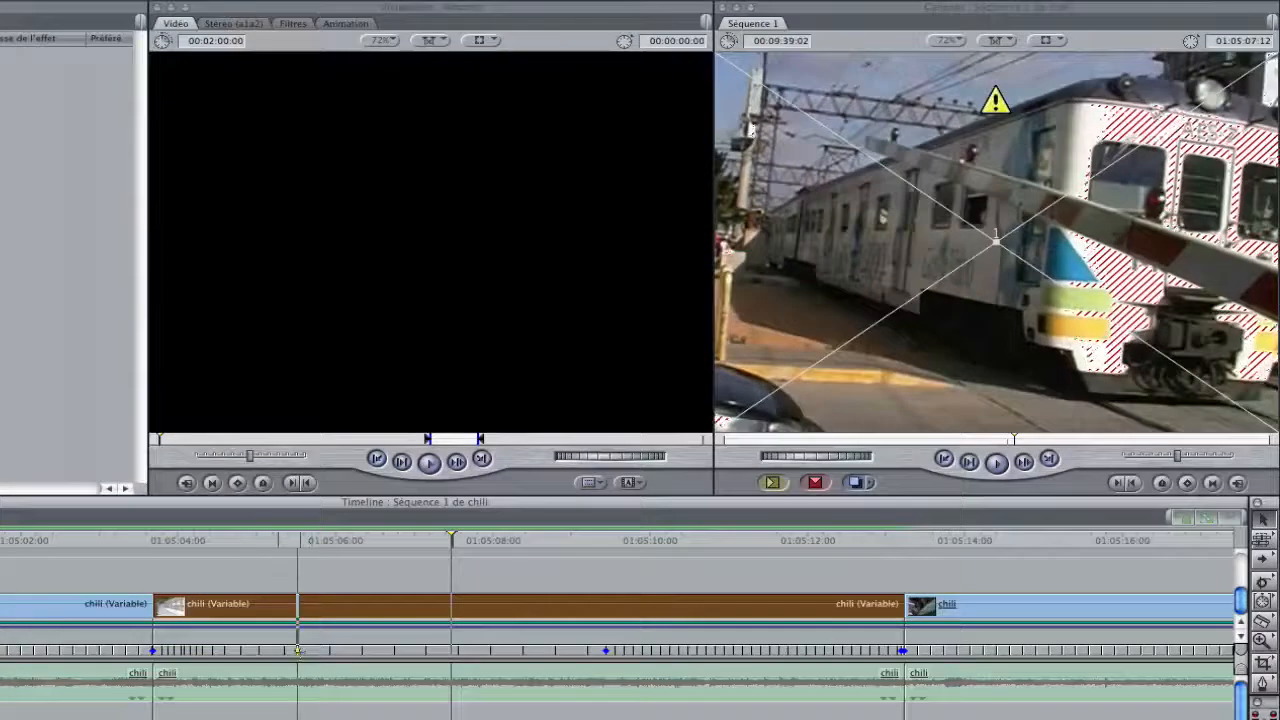
{"action": "left_click_drag", "start_coordinate": [297, 651], "coordinate": [280, 651]}
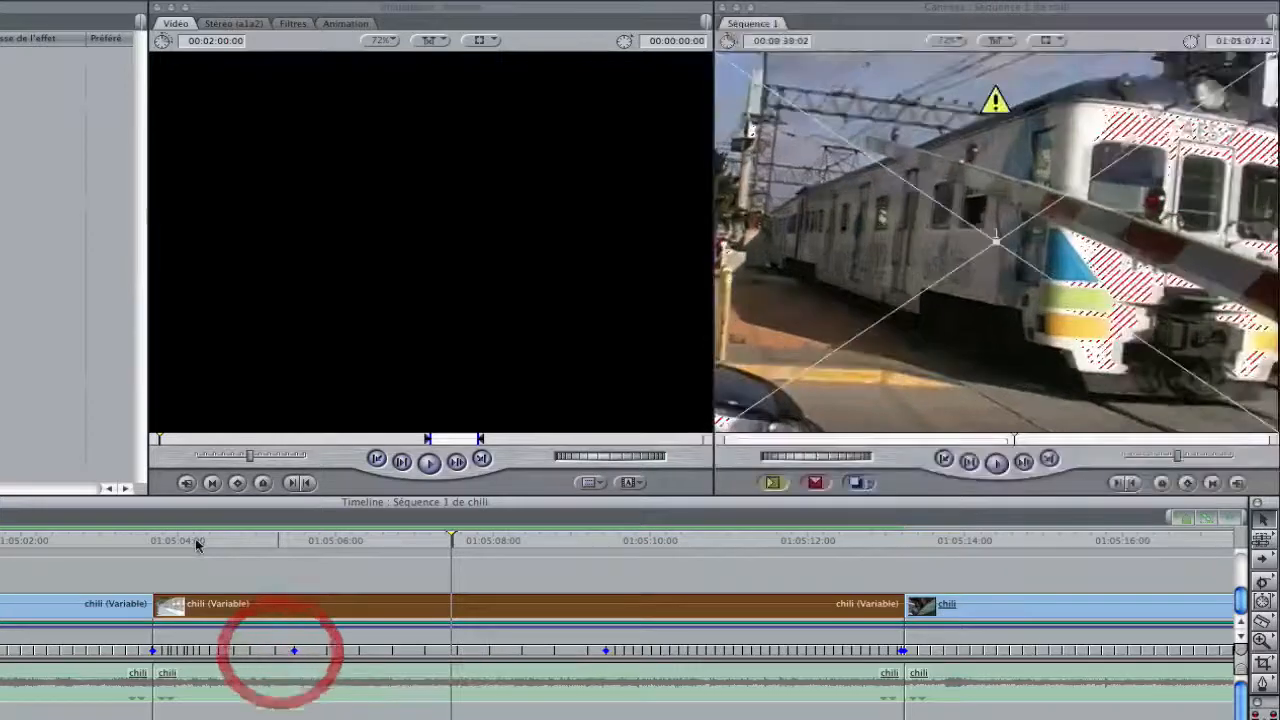
{"action": "left_click_drag", "start_coordinate": [181, 543], "coordinate": [160, 547]}
{"action": "key", "text": "space"}
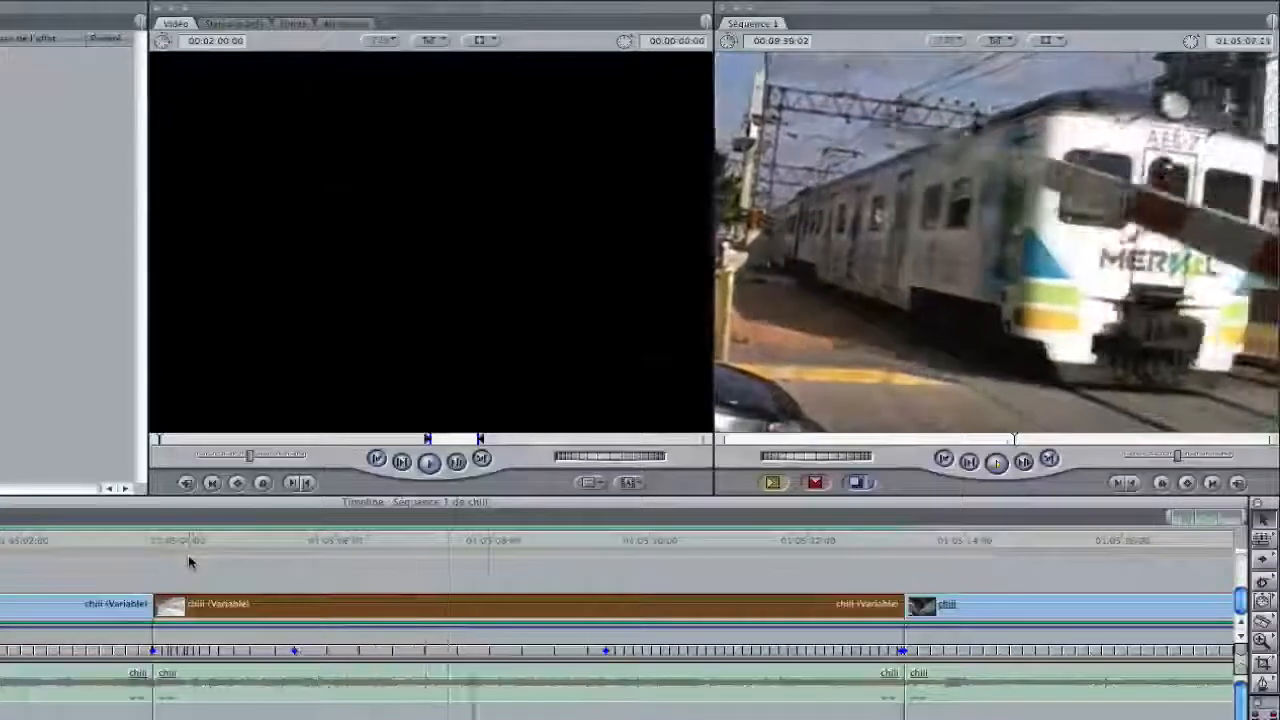
{"action": "key", "text": "space"}
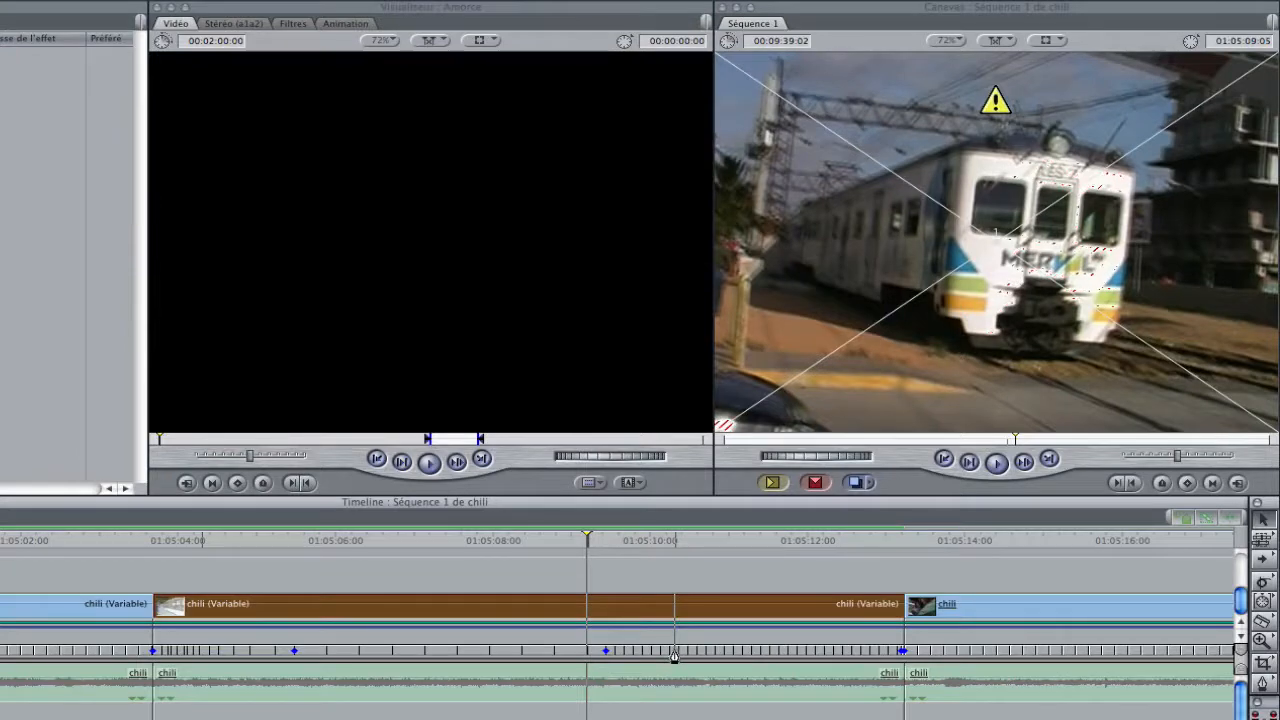
Give the chili clip's last speed segment a curved start with a length of 24 and play the clip from its start
{"action": "key", "text": "ctrl"}
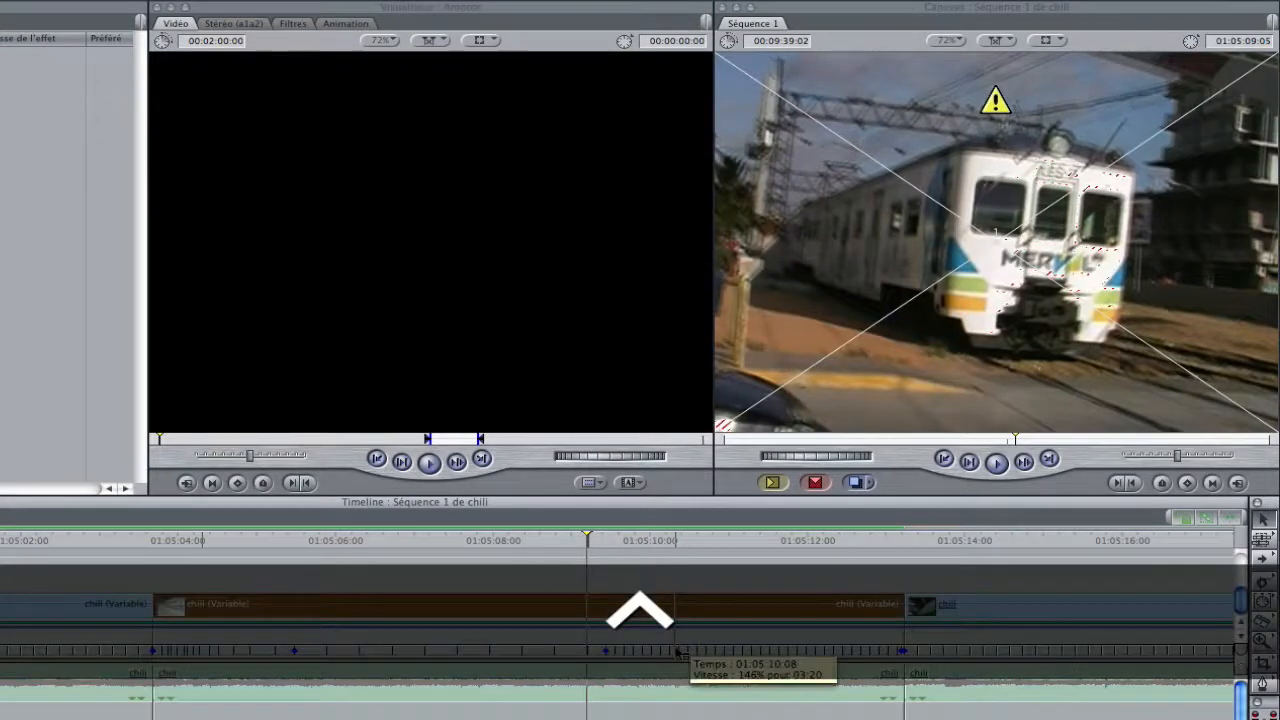
{"action": "left_click", "coordinate": [700, 650], "text": "ctrl"}
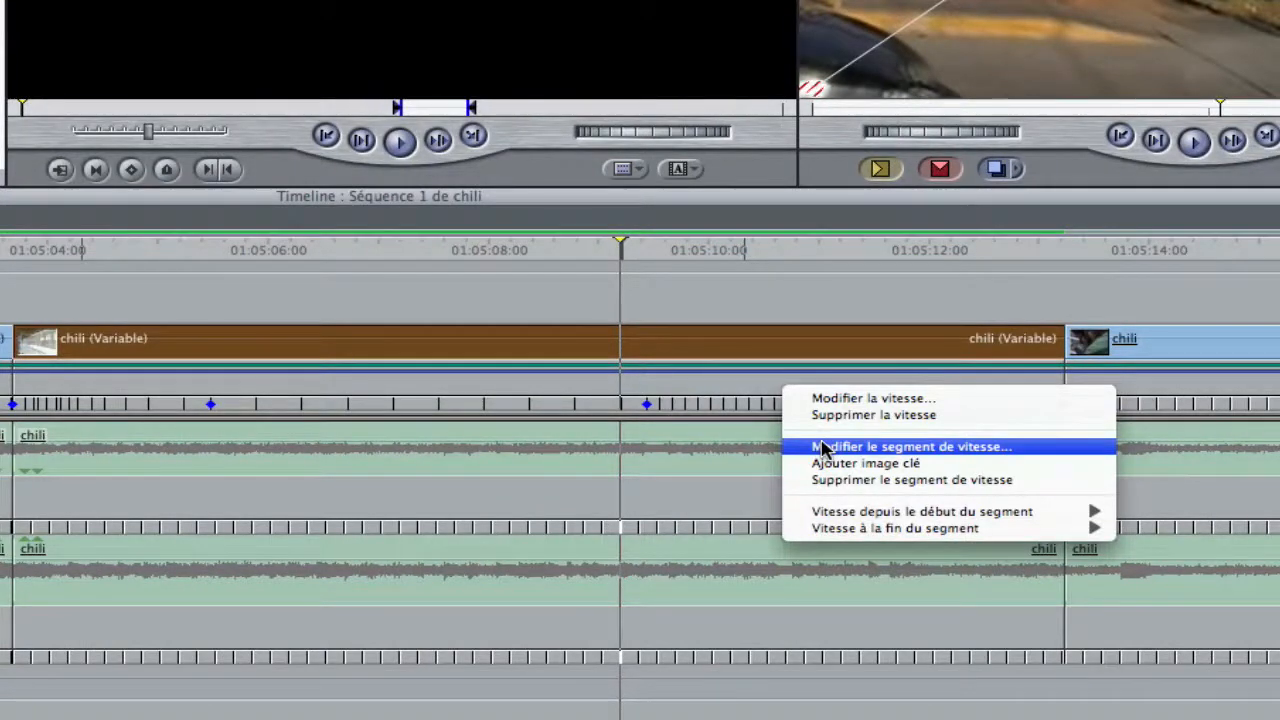
{"action": "left_click", "coordinate": [822, 448]}
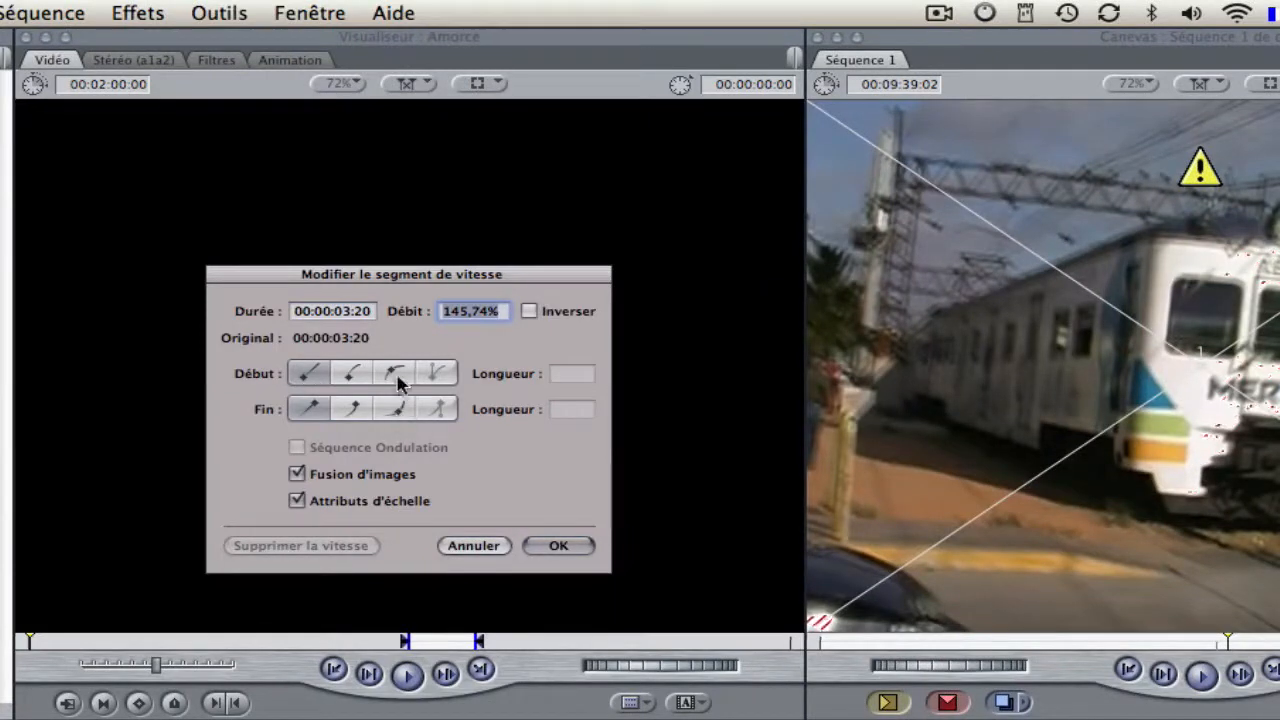
{"action": "left_click", "coordinate": [351, 373]}
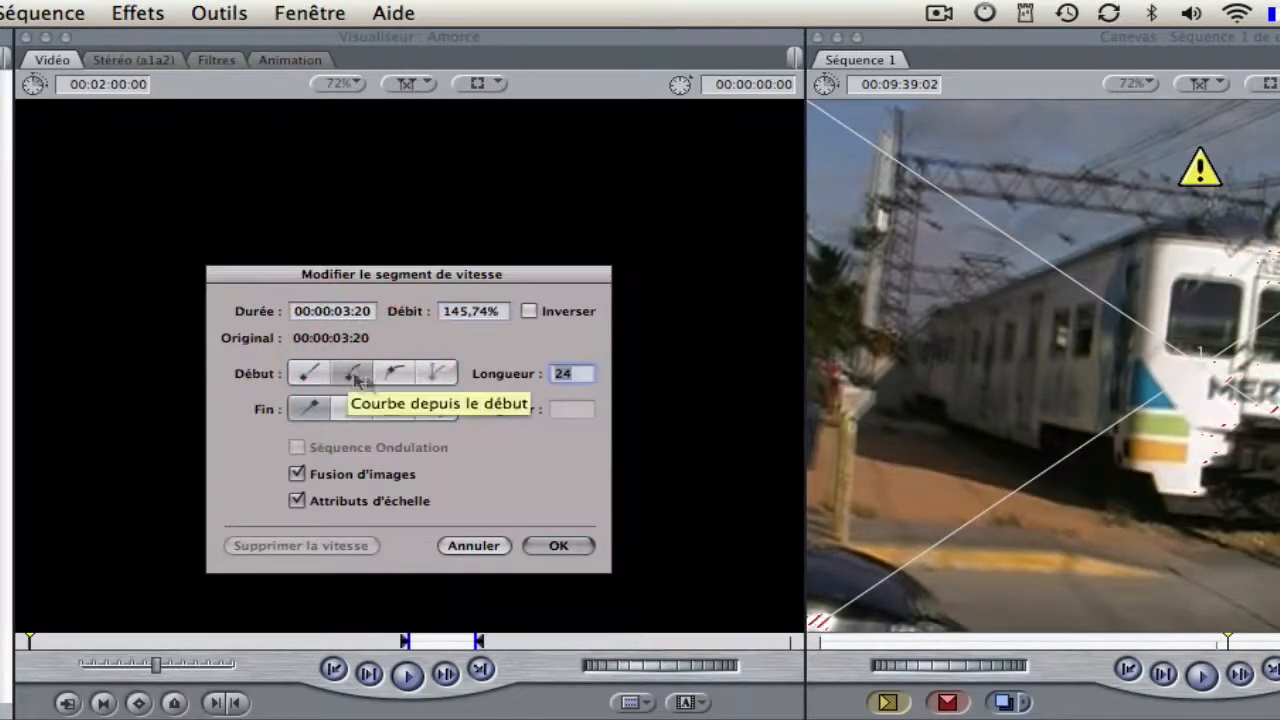
{"action": "left_click", "coordinate": [566, 545]}
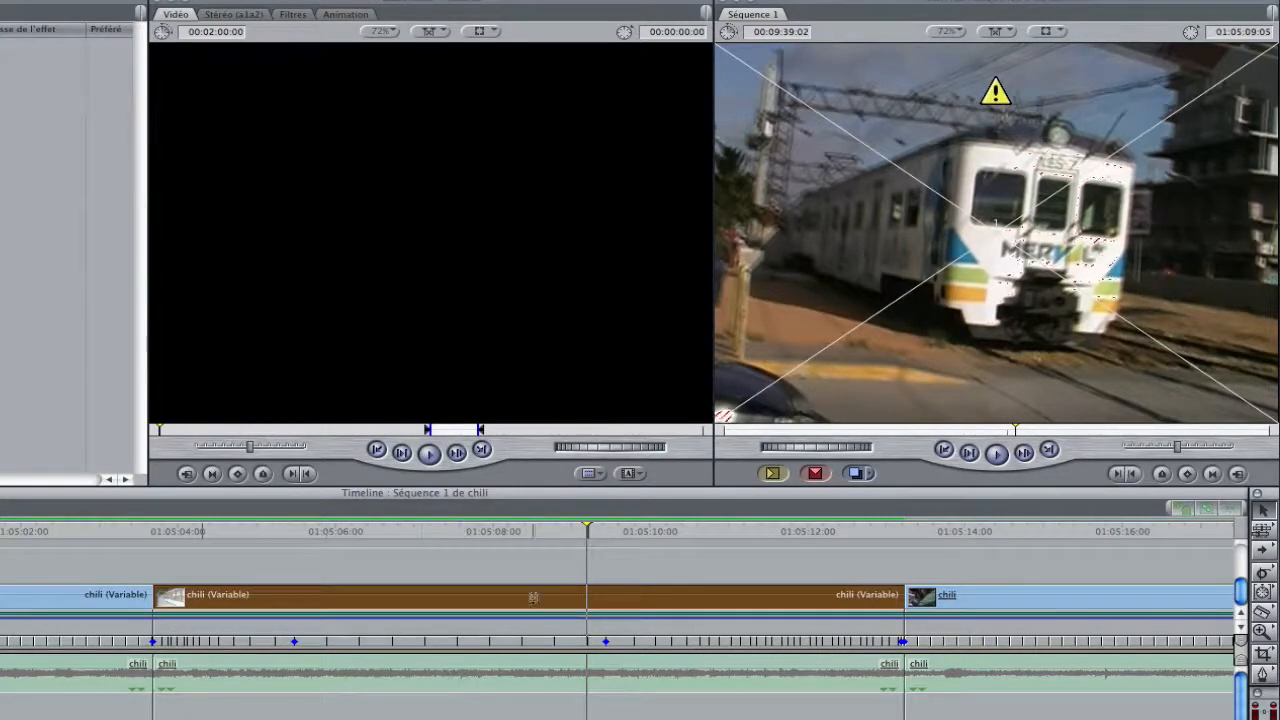
{"action": "left_click_drag", "start_coordinate": [586, 530], "coordinate": [155, 531]}
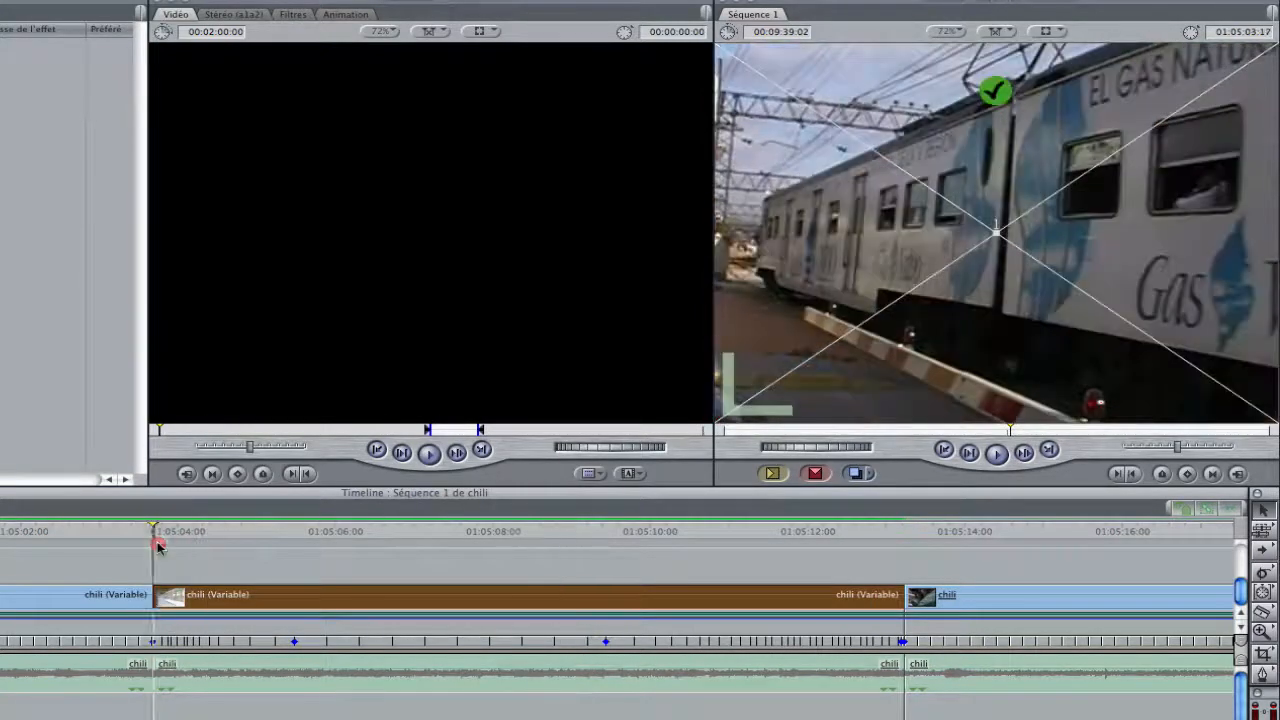
{"action": "key", "text": "space"}
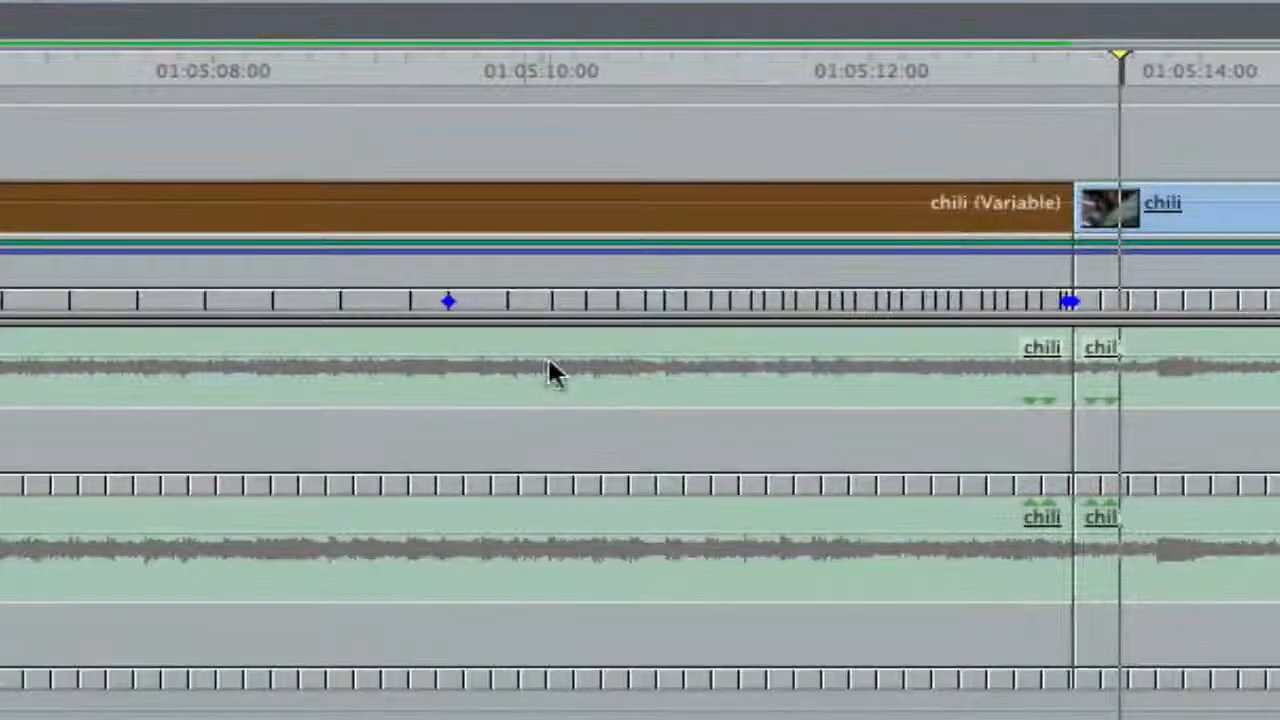
Examine the options for the speed up to the keyframe at about 01:05:09:10, including linear, curved and centred curve
{"action": "left_click", "coordinate": [448, 301], "text": "ctrl"}
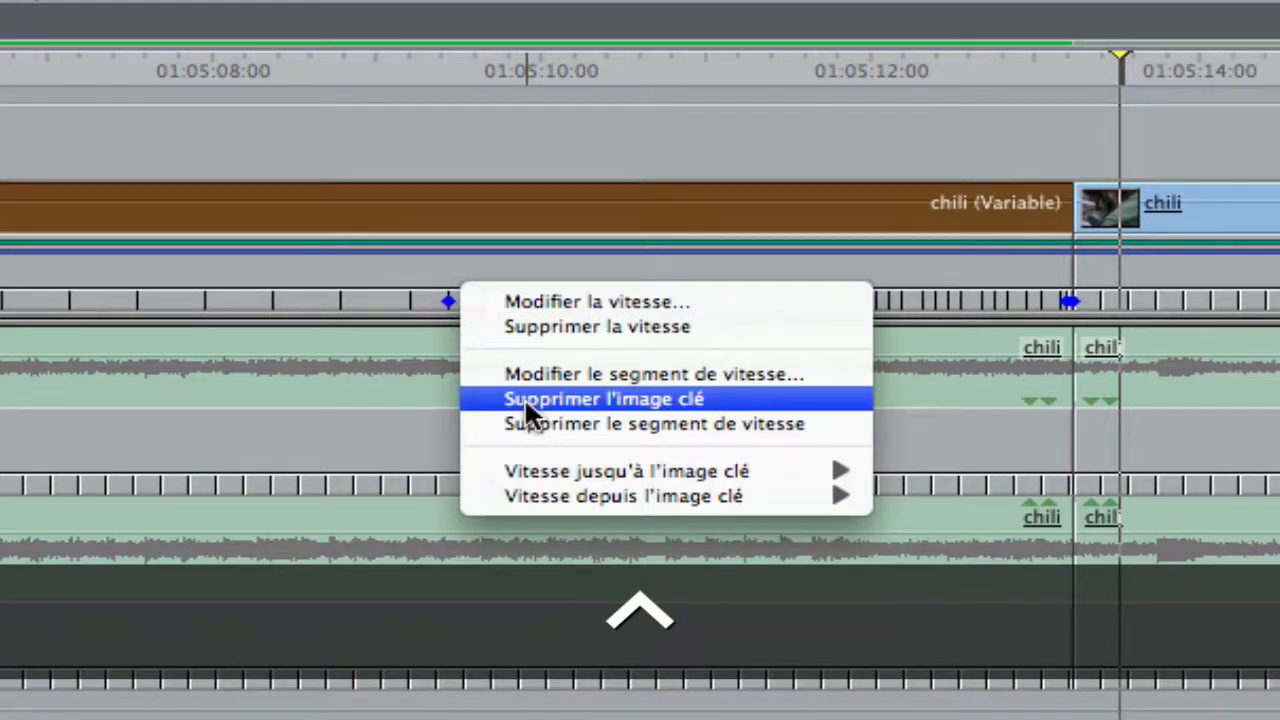
{"action": "mouse_move", "coordinate": [580, 464]}
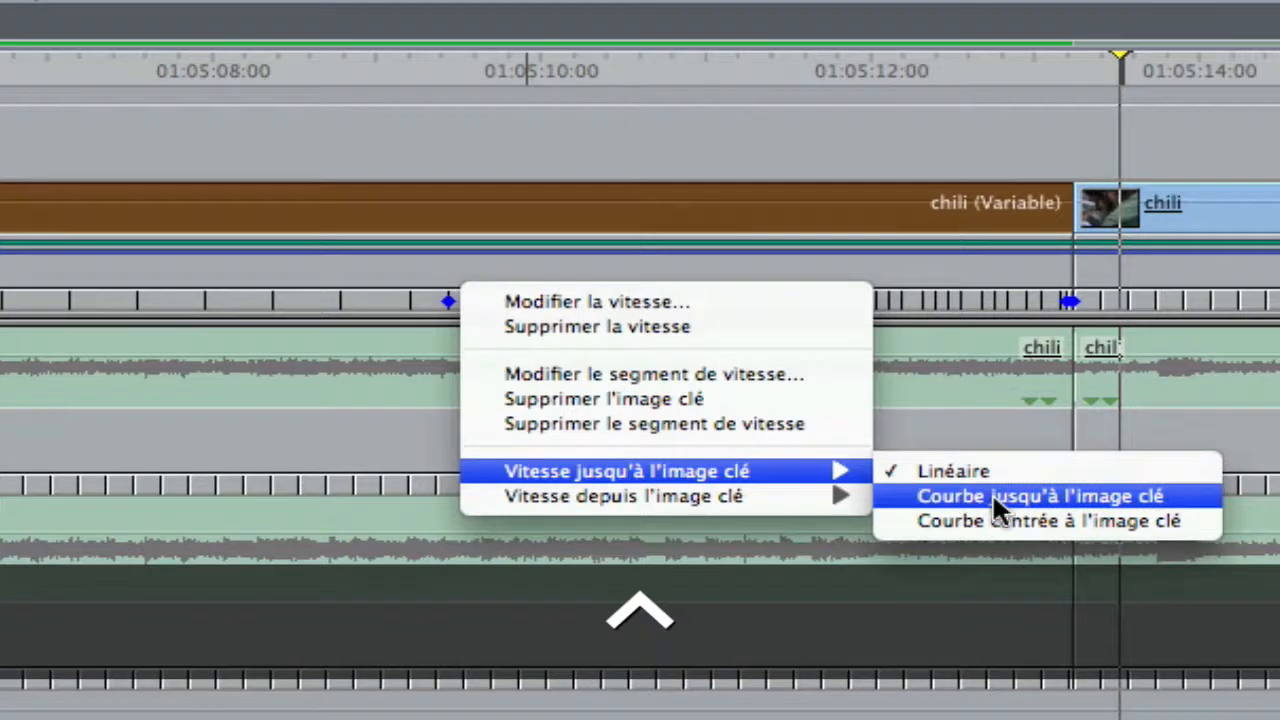
{"action": "mouse_move", "coordinate": [630, 476]}
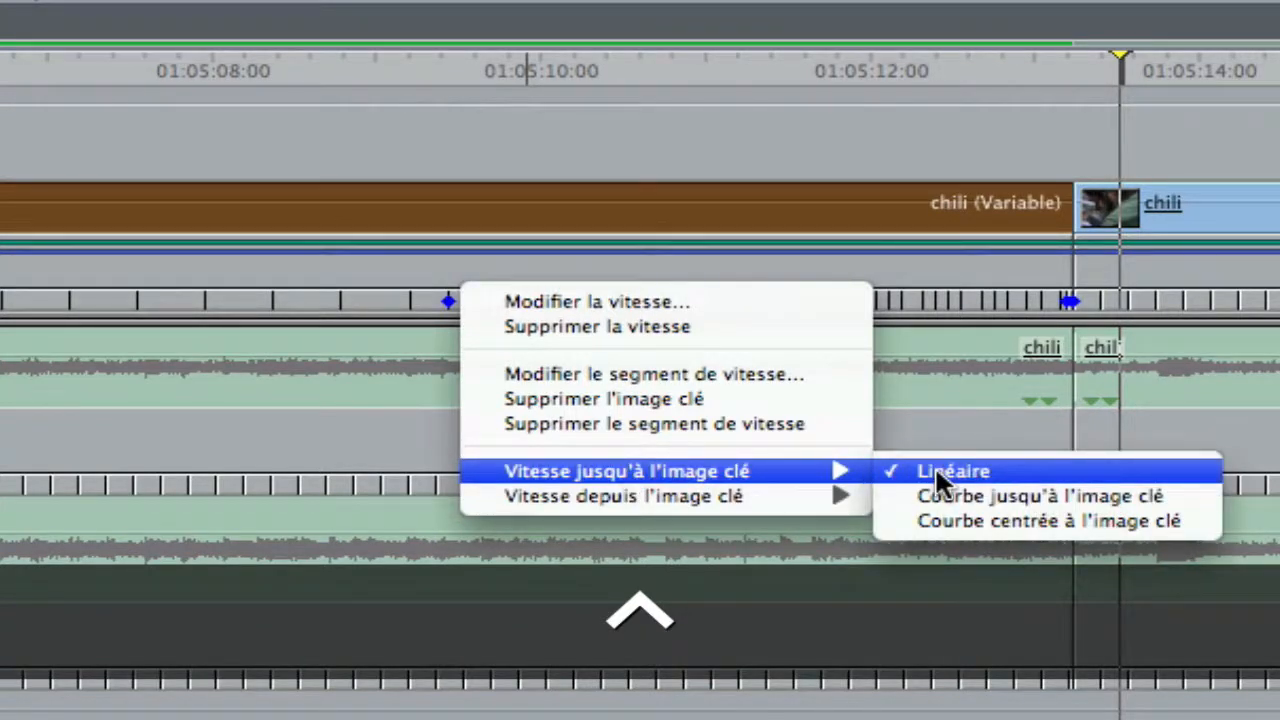
{"action": "left_click", "coordinate": [938, 496]}
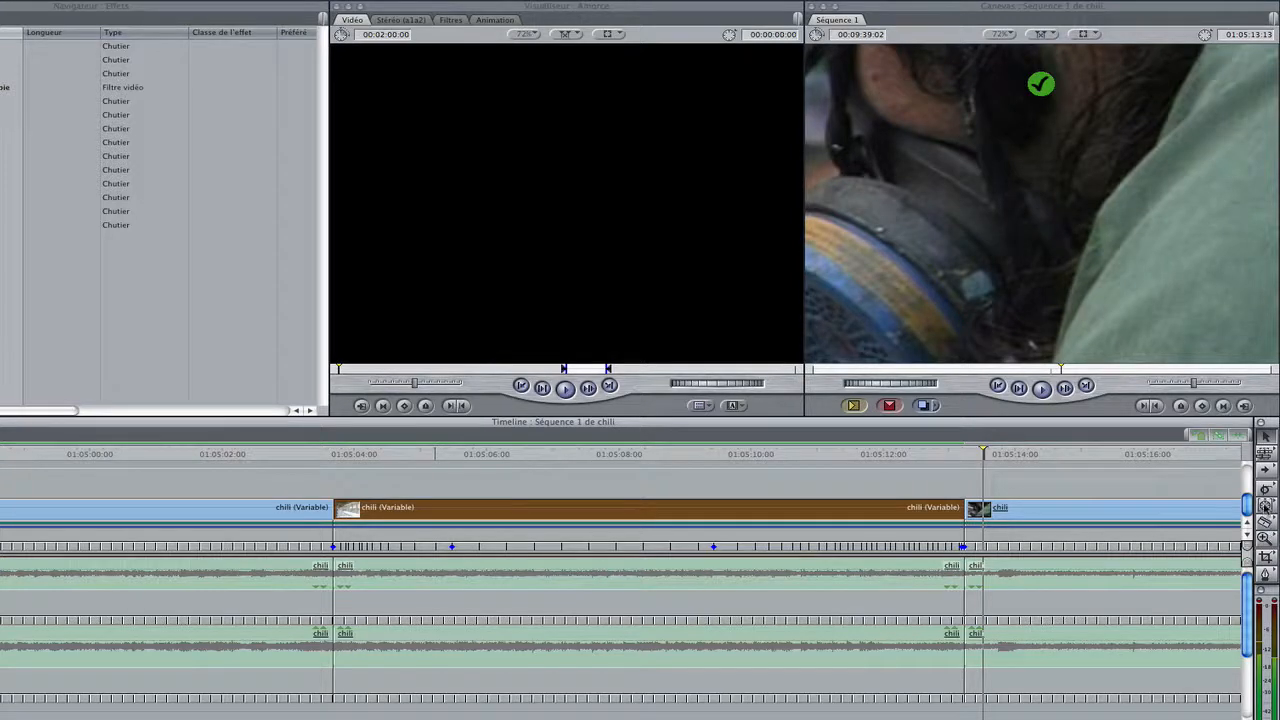
Activate the Speed tool (Outil Vitesse) from the slip and slide tool group
{"action": "left_click_drag", "start_coordinate": [1264, 507], "coordinate": [1243, 508]}
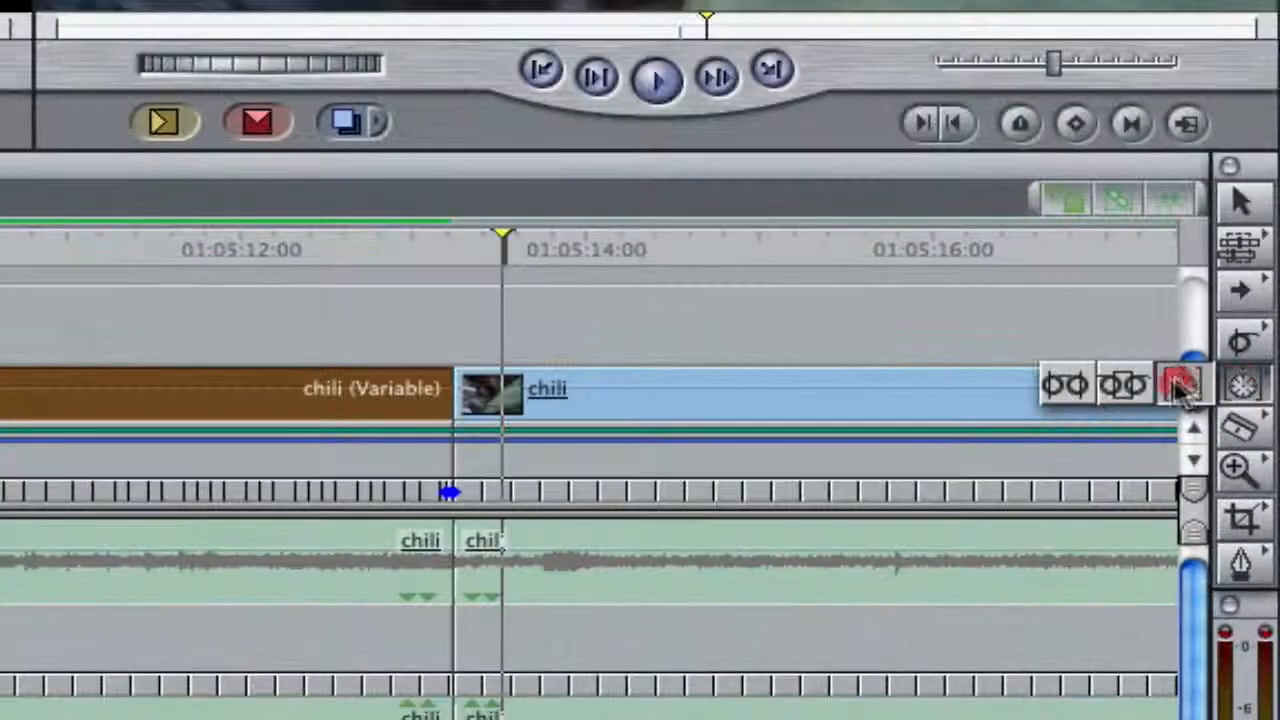
{"action": "left_click_drag", "start_coordinate": [1180, 390], "coordinate": [1180, 390]}
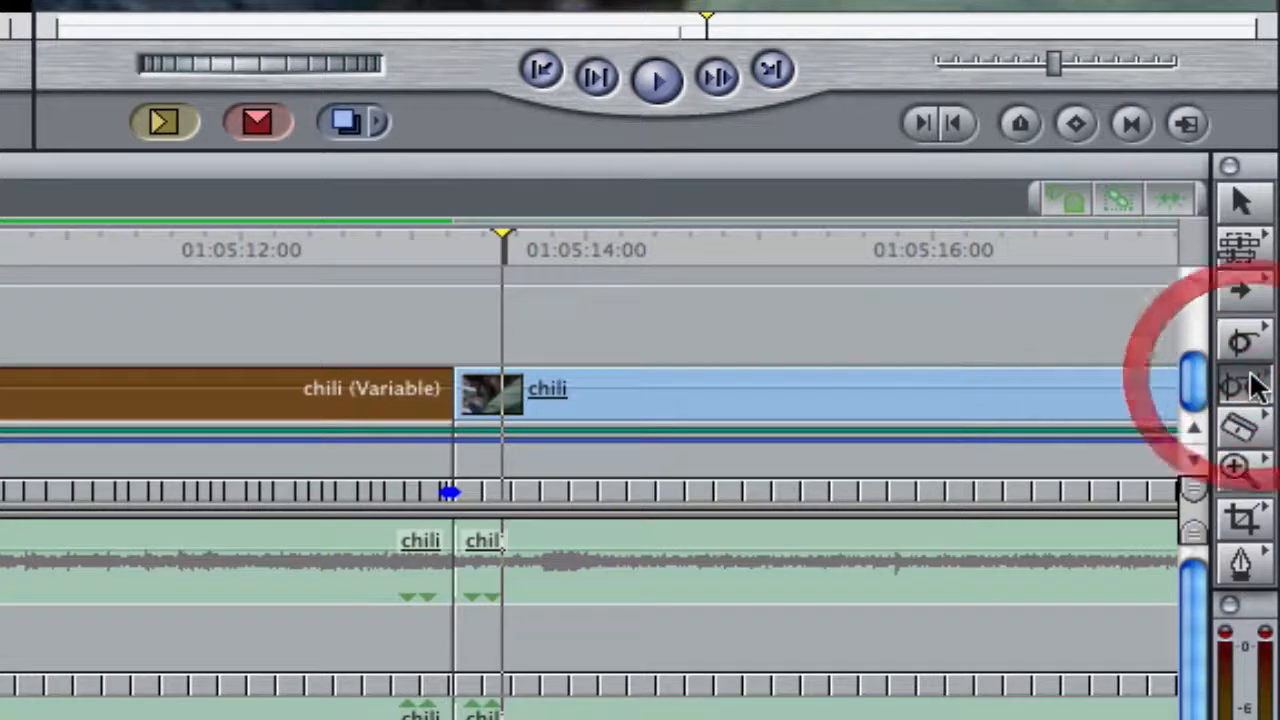
{"action": "left_click_drag", "start_coordinate": [1257, 385], "coordinate": [1185, 387]}
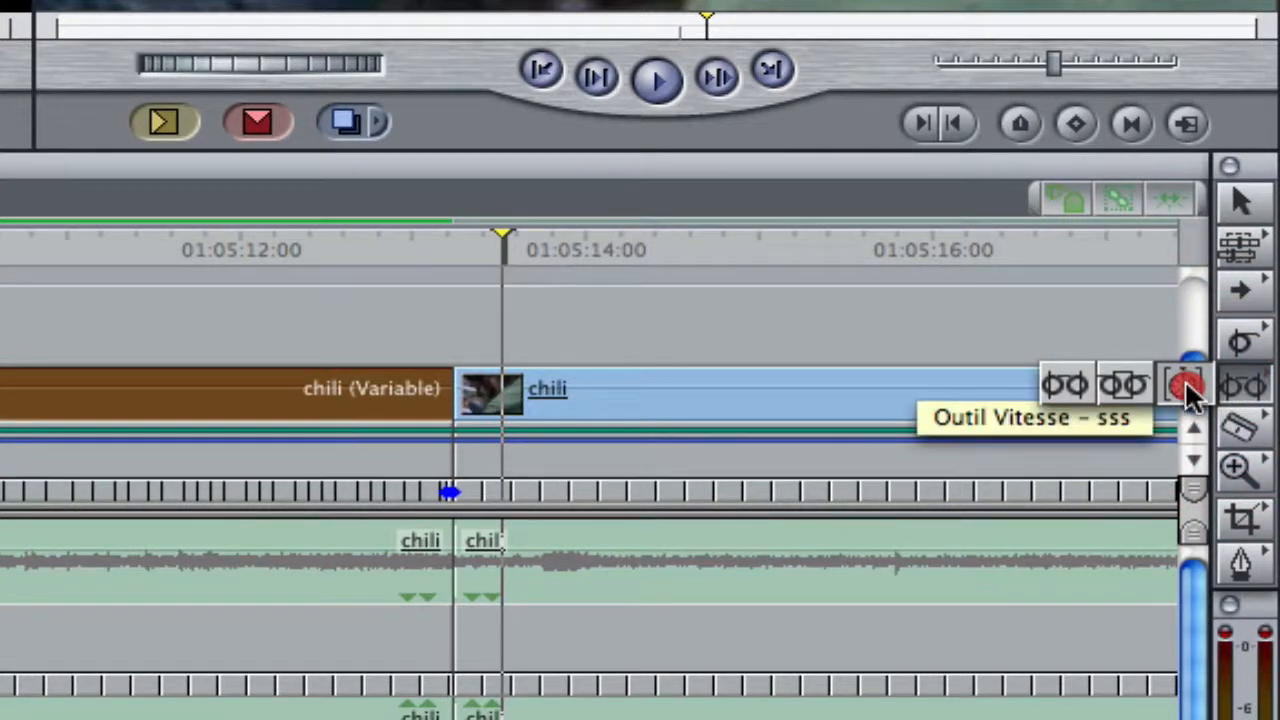
{"action": "left_click_drag", "start_coordinate": [1187, 390], "coordinate": [1187, 390]}
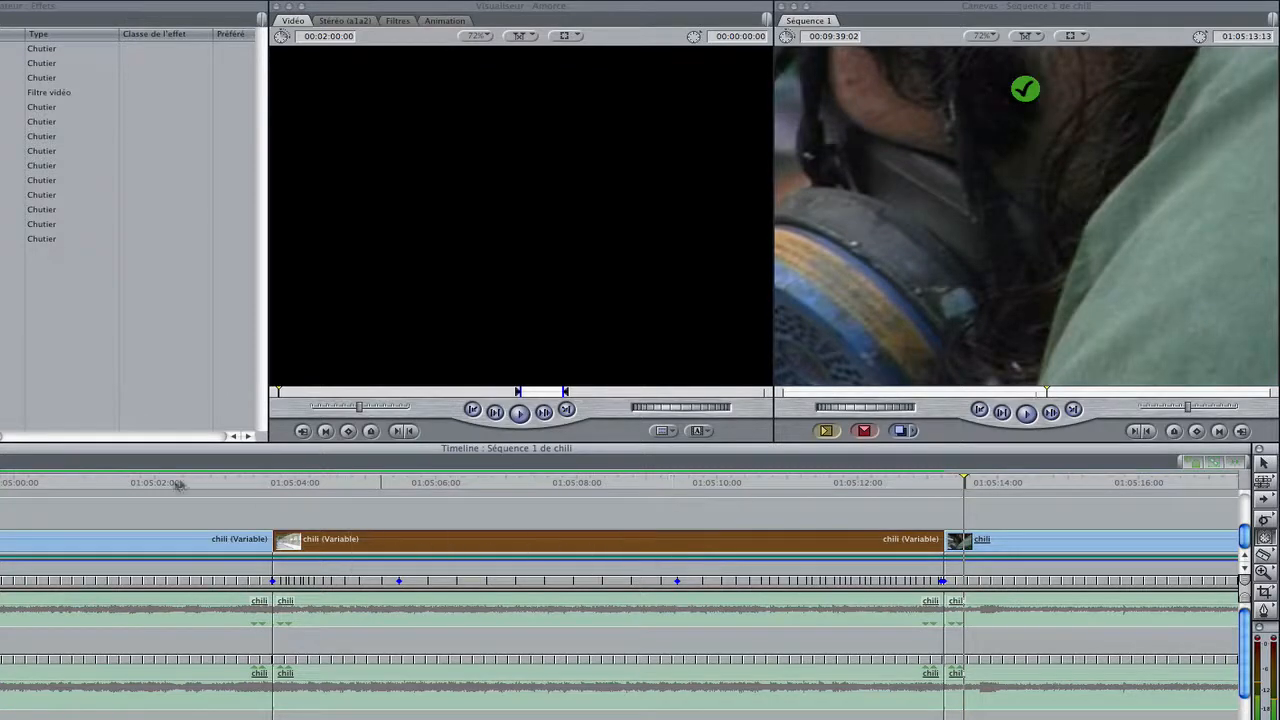
Play the sequence from before the variable-speed train clip to 01:05:04:14 and make sure the Speed tool is active
{"action": "left_click", "coordinate": [67, 486]}
{"action": "key", "text": "space"}
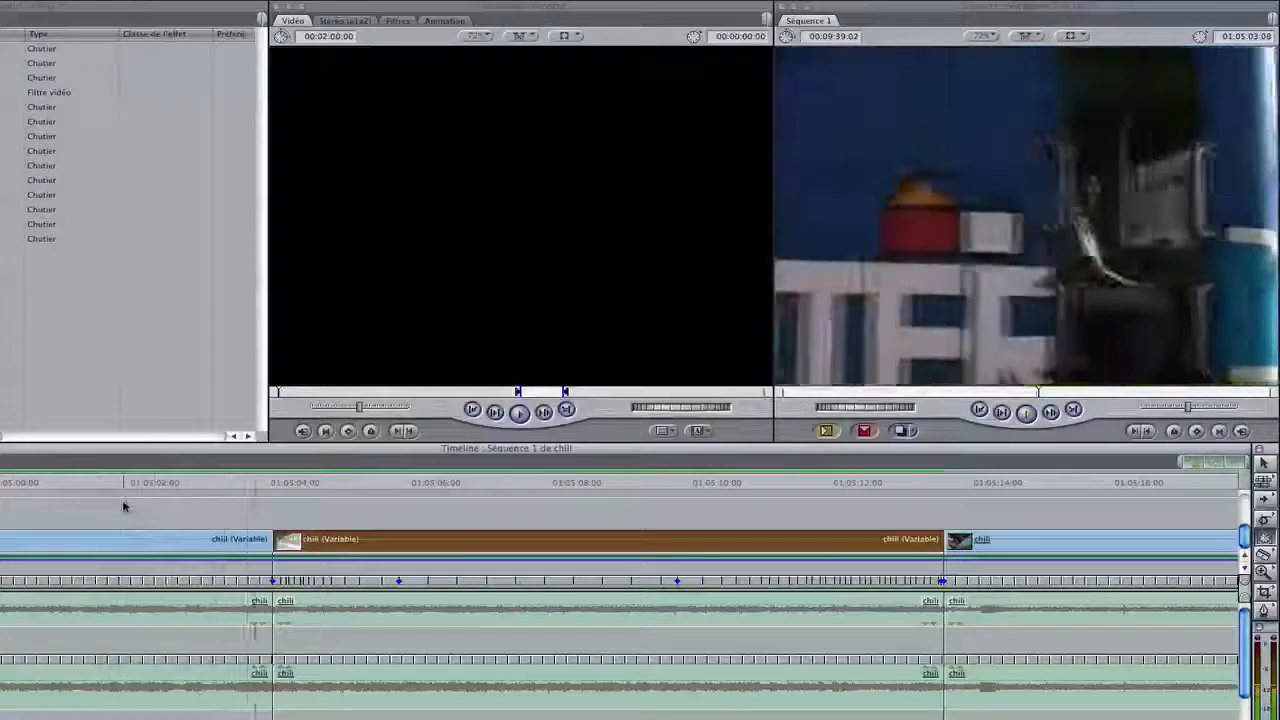
{"action": "key", "text": "space"}
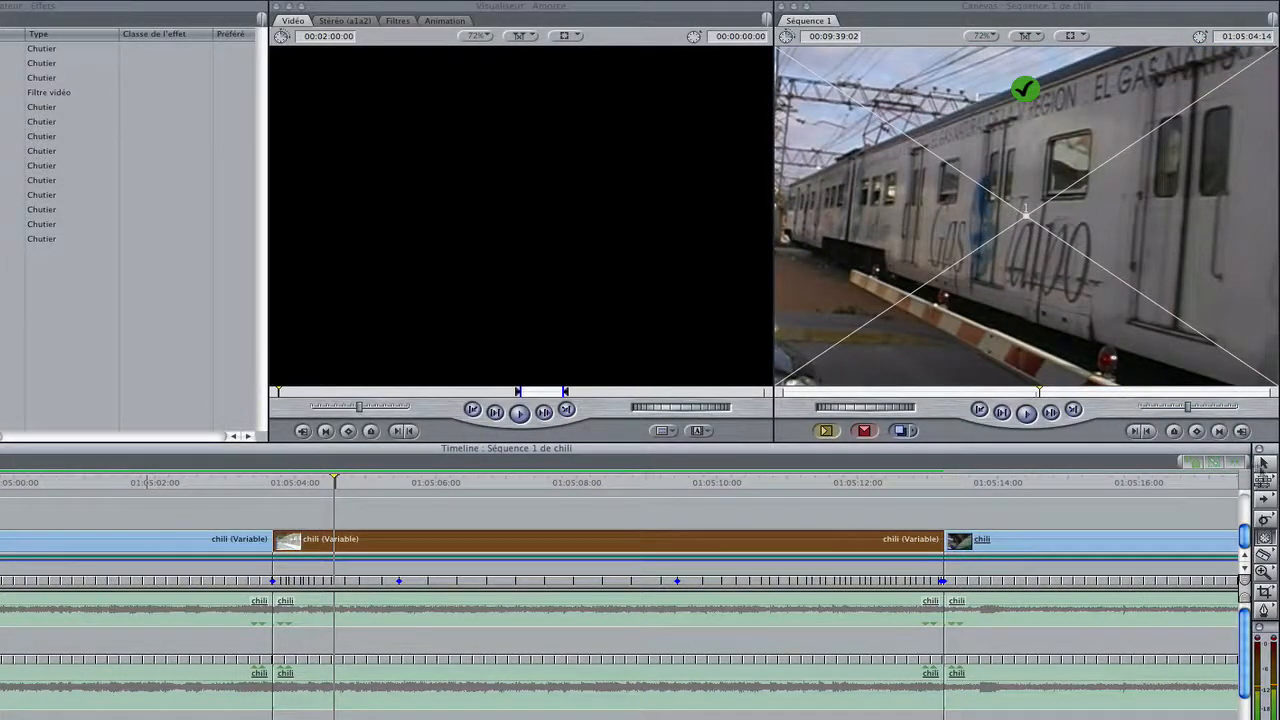
{"action": "left_click", "coordinate": [1268, 541]}
{"action": "left_click", "coordinate": [1240, 540]}
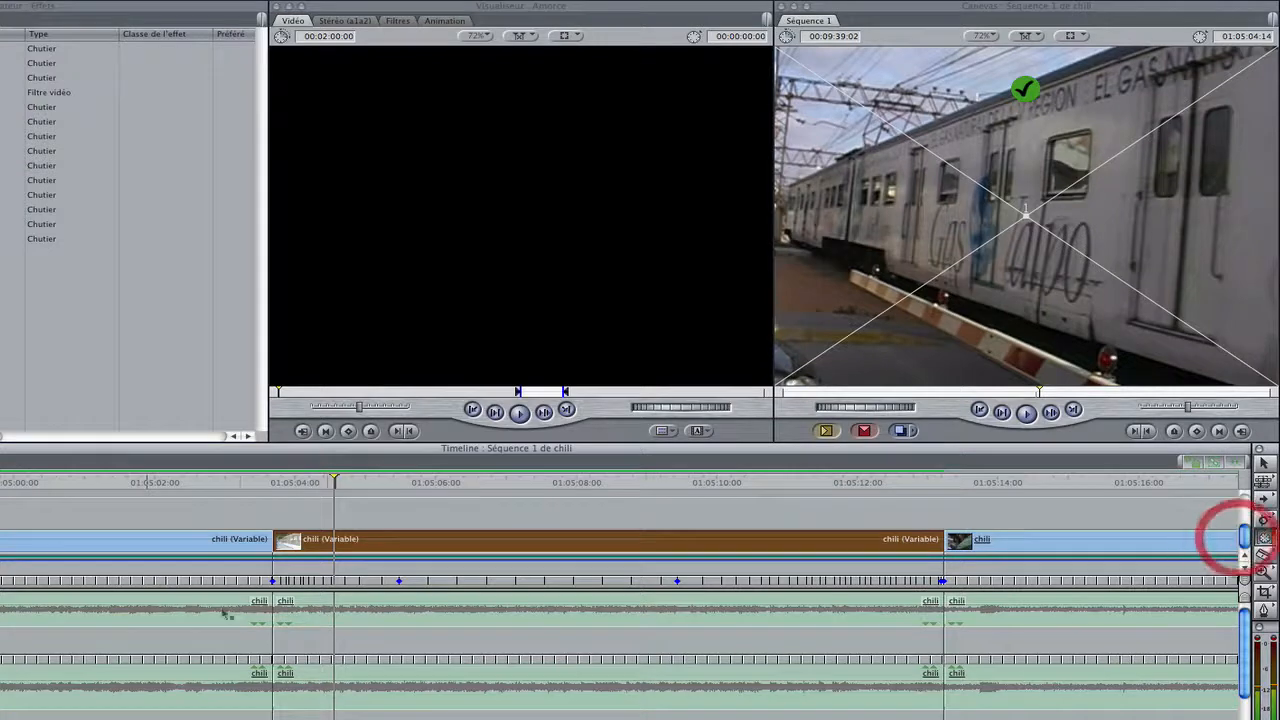
Roll the edit point between the two variable-speed train clips 16 frames earlier to 01:05:03:01
{"action": "left_click", "coordinate": [271, 542]}
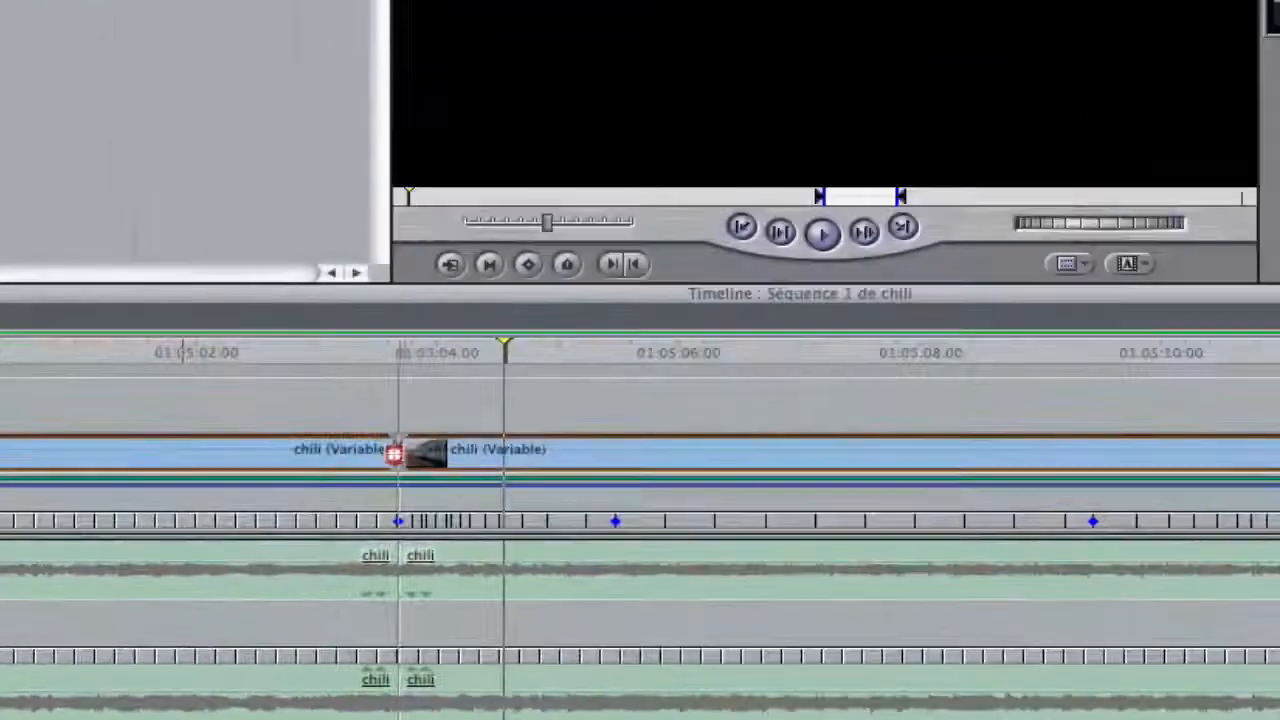
{"action": "left_click_drag", "start_coordinate": [394, 454], "coordinate": [318, 454]}
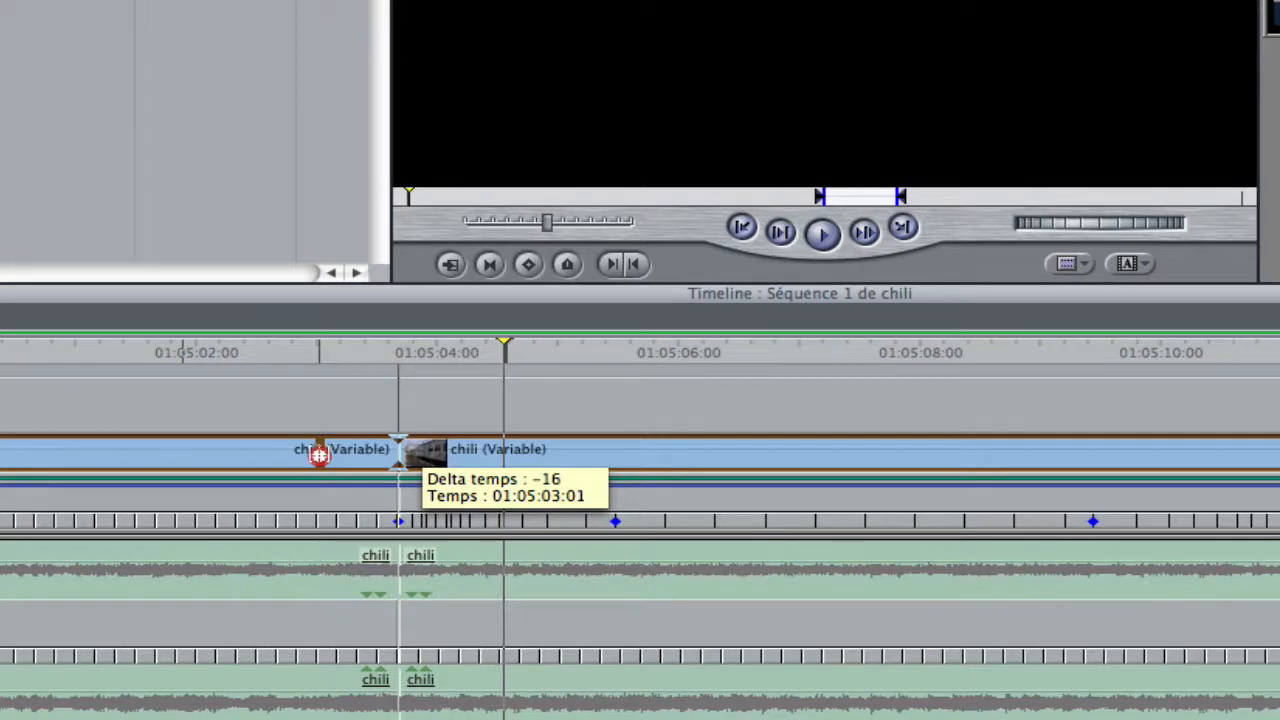
{"action": "left_click_drag", "start_coordinate": [318, 454], "coordinate": [314, 451]}
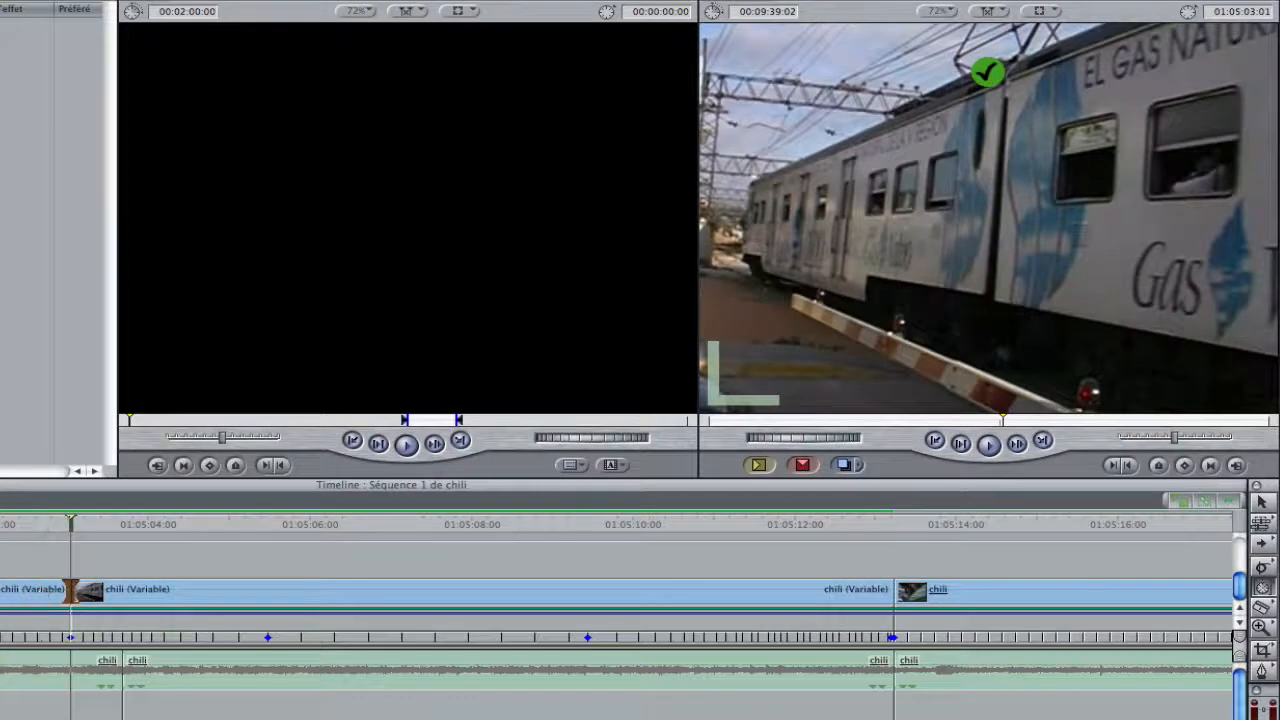
Play the sequence from 01:05:00:01 across the cut between the two train clips
{"action": "key", "text": "shift+Left"}
{"action": "key", "text": "shift+Left"}
{"action": "key", "text": "shift+Left"}
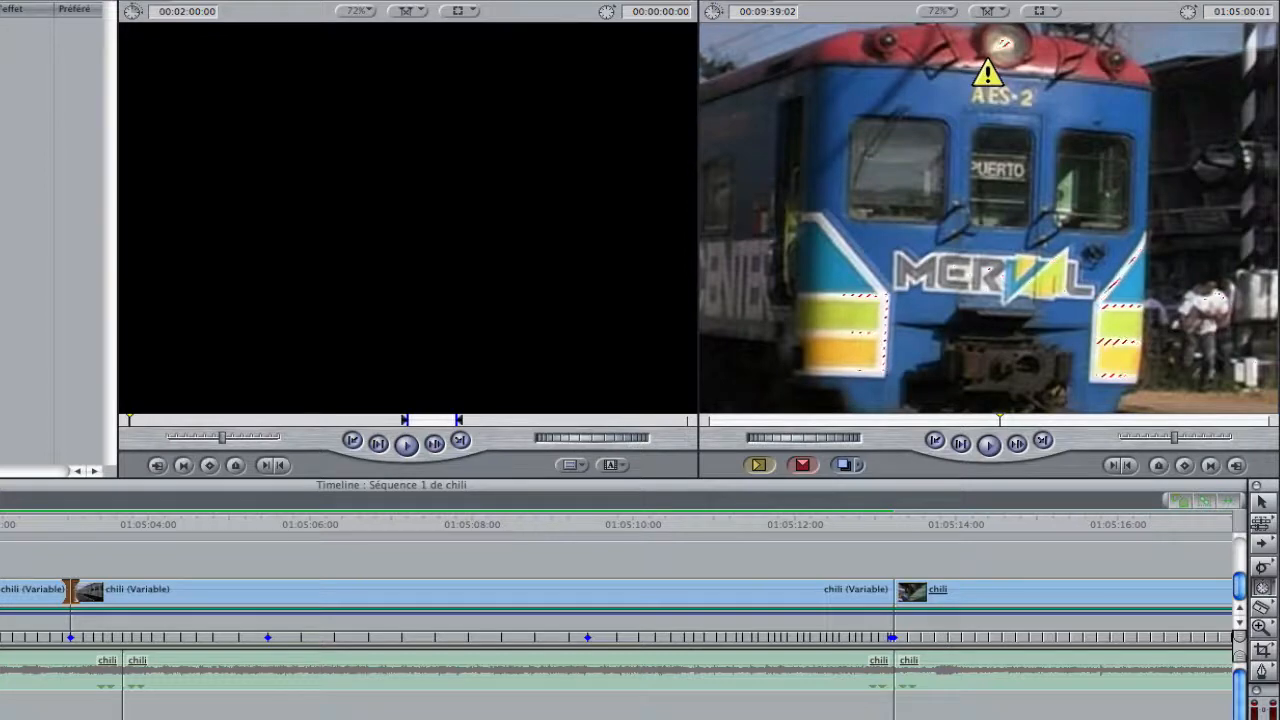
{"action": "key", "text": "space"}
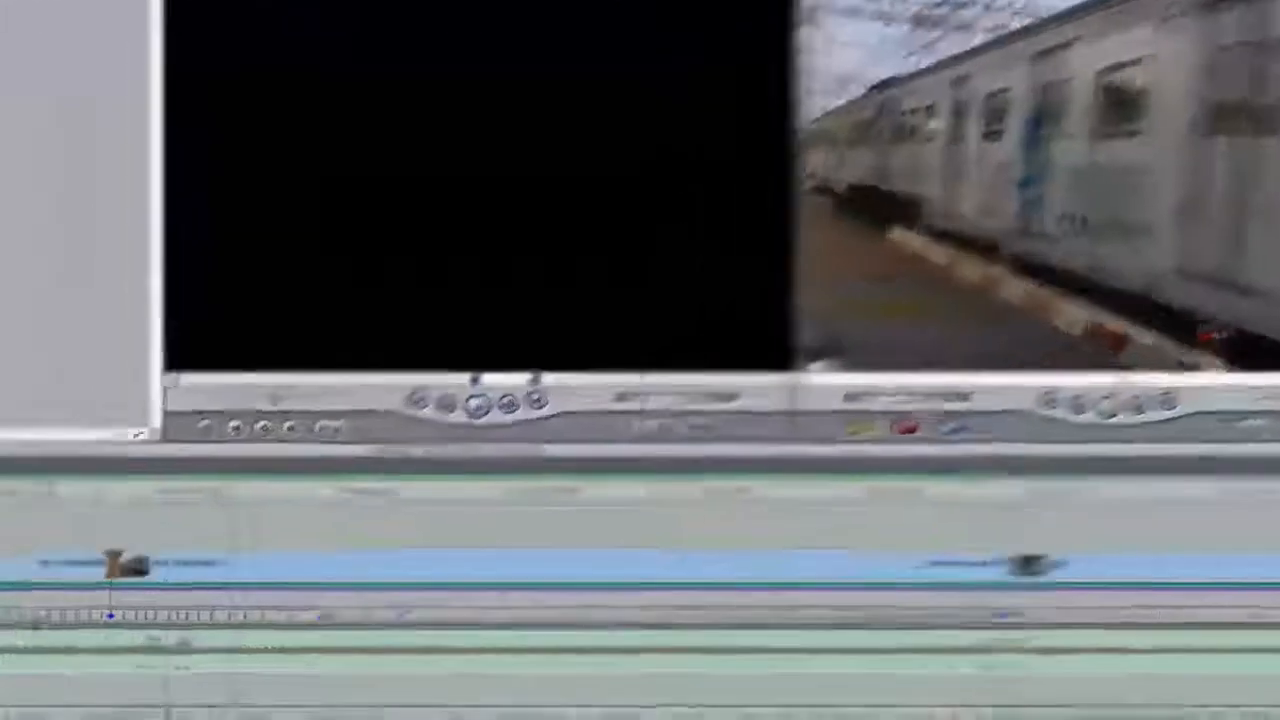
{"action": "key", "text": "space"}
Roll the edit point between the two train clips back to about 01:05:02:12 and play around it
{"action": "left_click", "coordinate": [76, 597]}
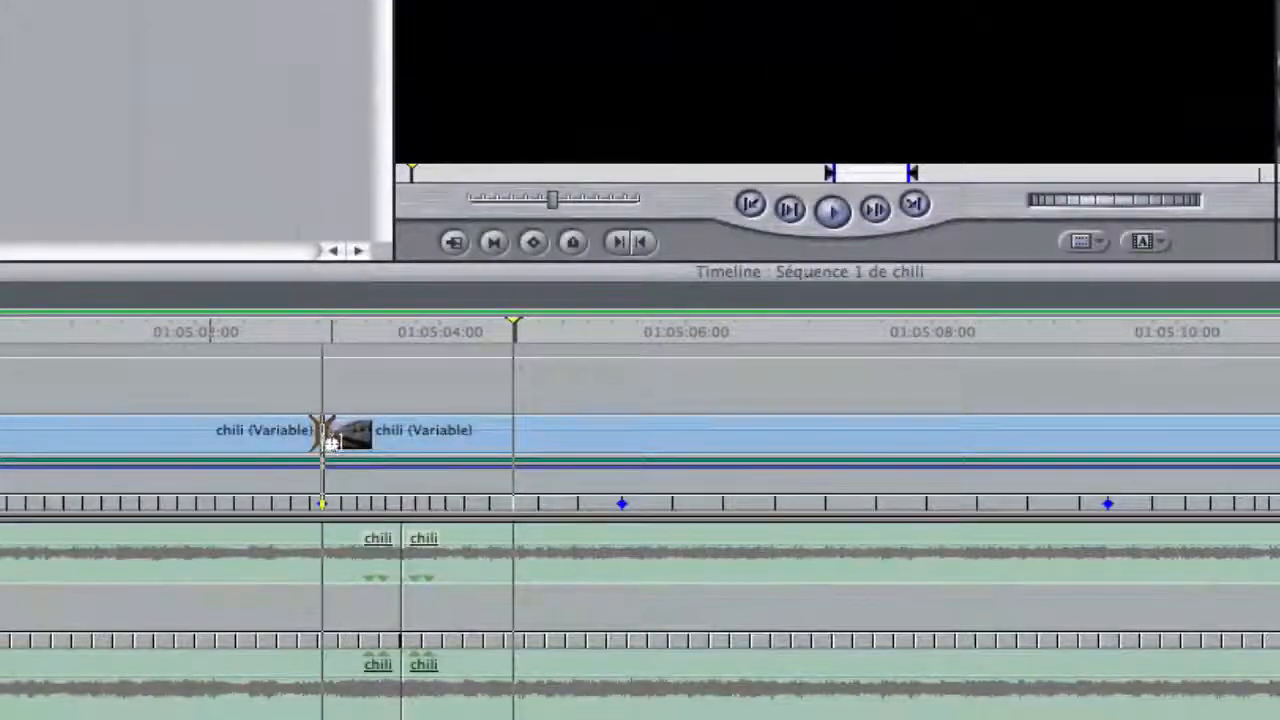
{"action": "left_click_drag", "start_coordinate": [326, 440], "coordinate": [254, 437]}
{"action": "key", "text": "backslash"}
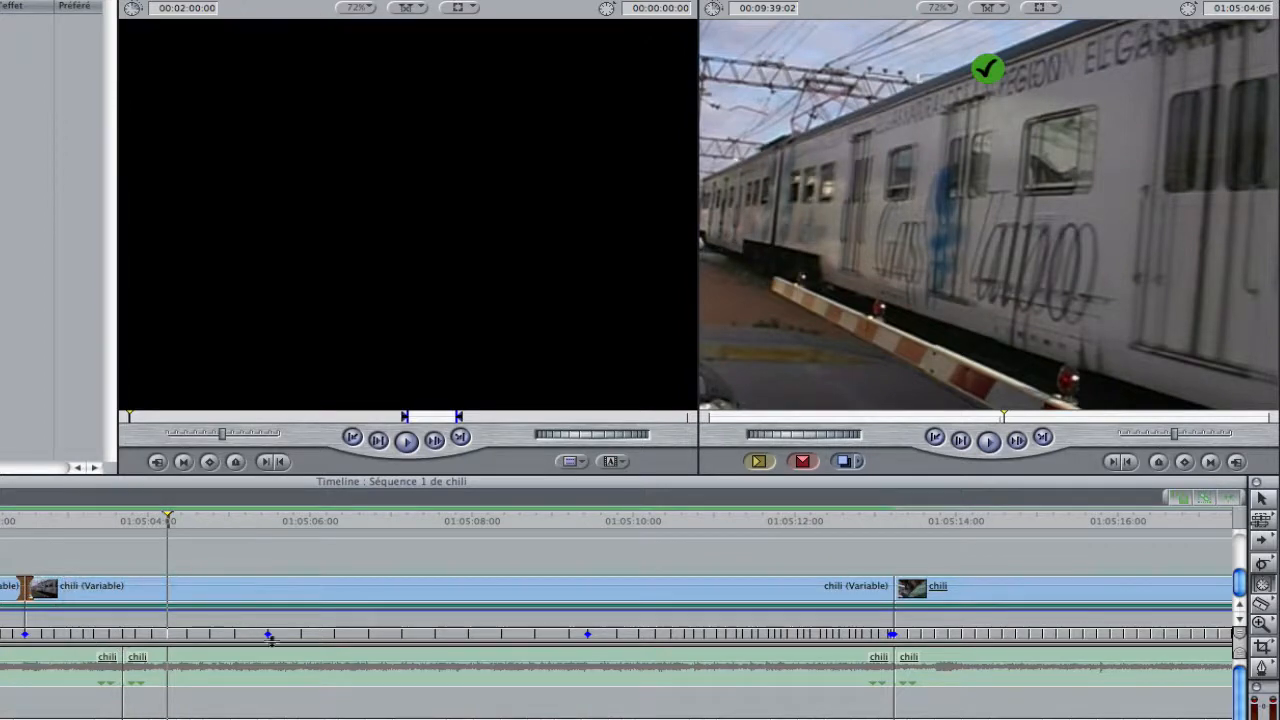
Move the incoming train clip's first speed keyframe after the cut 19 frames earlier to 01:05:04:18 and play from before the cut
{"action": "left_click_drag", "start_coordinate": [271, 638], "coordinate": [225, 636]}
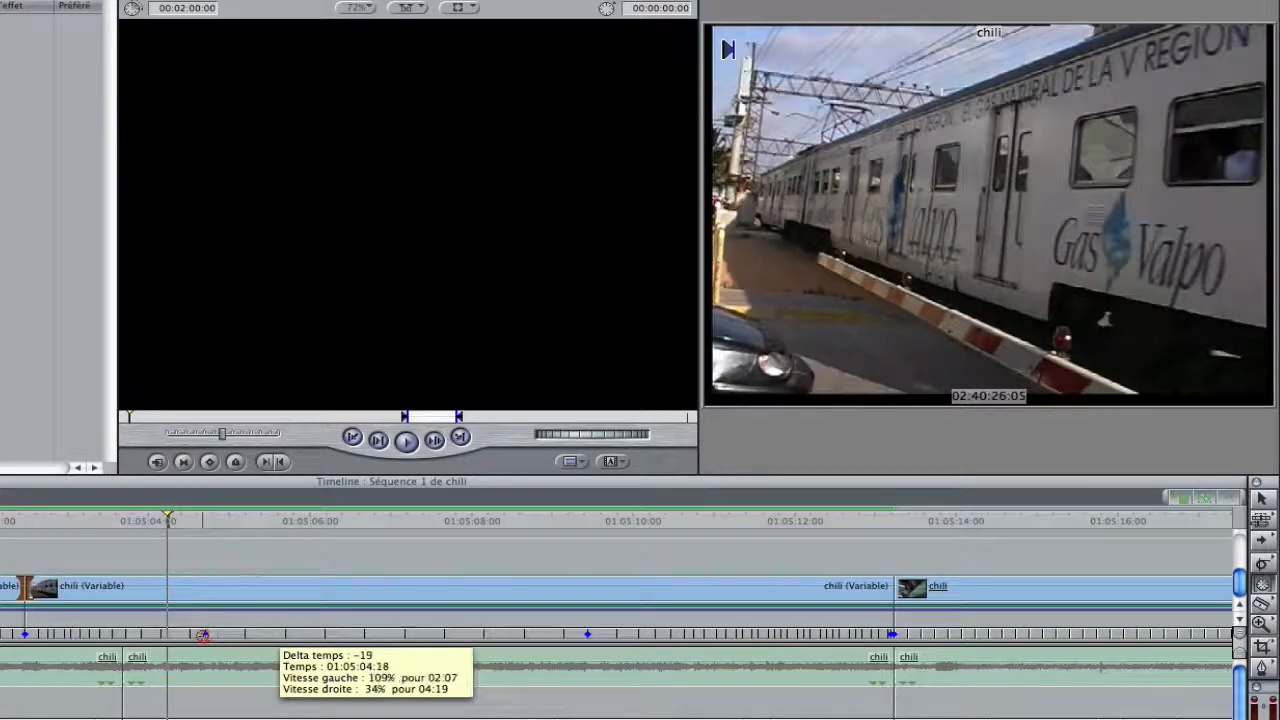
{"action": "left_click_drag", "start_coordinate": [202, 636], "coordinate": [205, 634]}
{"action": "left_click", "coordinate": [1, 521]}
{"action": "key", "text": "space"}
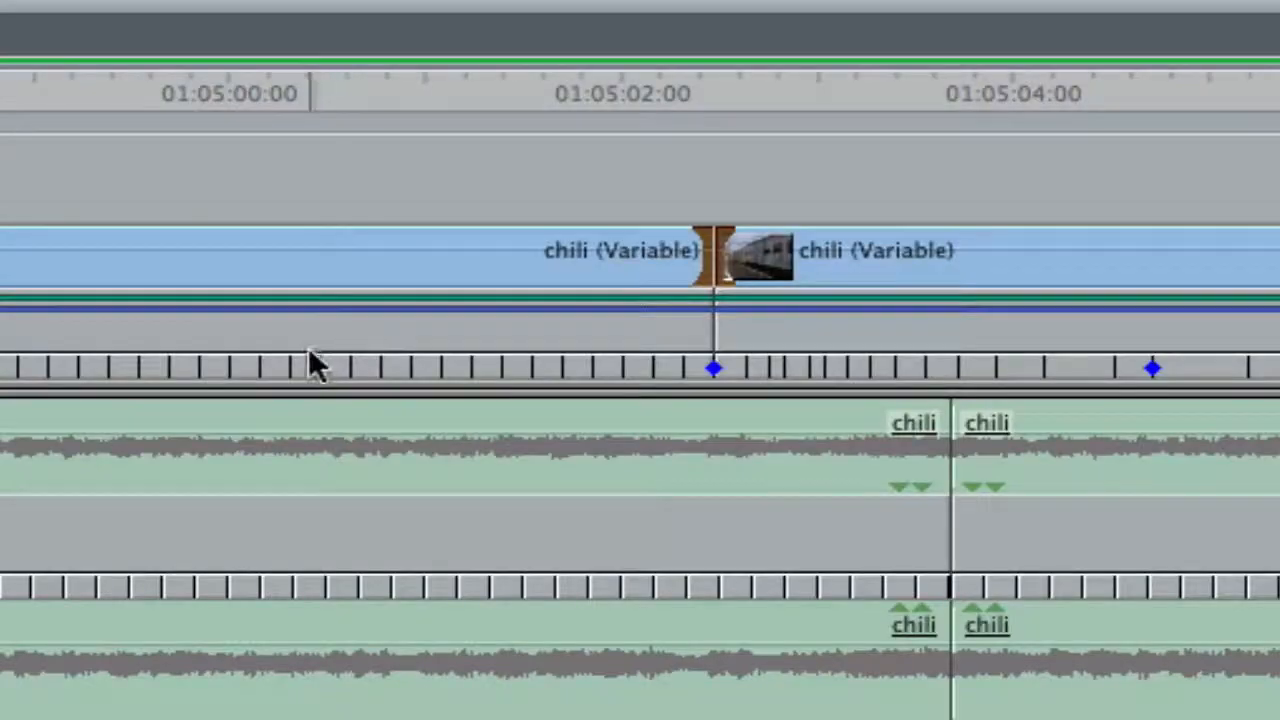
Add a speed keyframe to the outgoing train clip's speed indicators at 01:05:00:01
{"action": "right_click", "coordinate": [289, 366]}
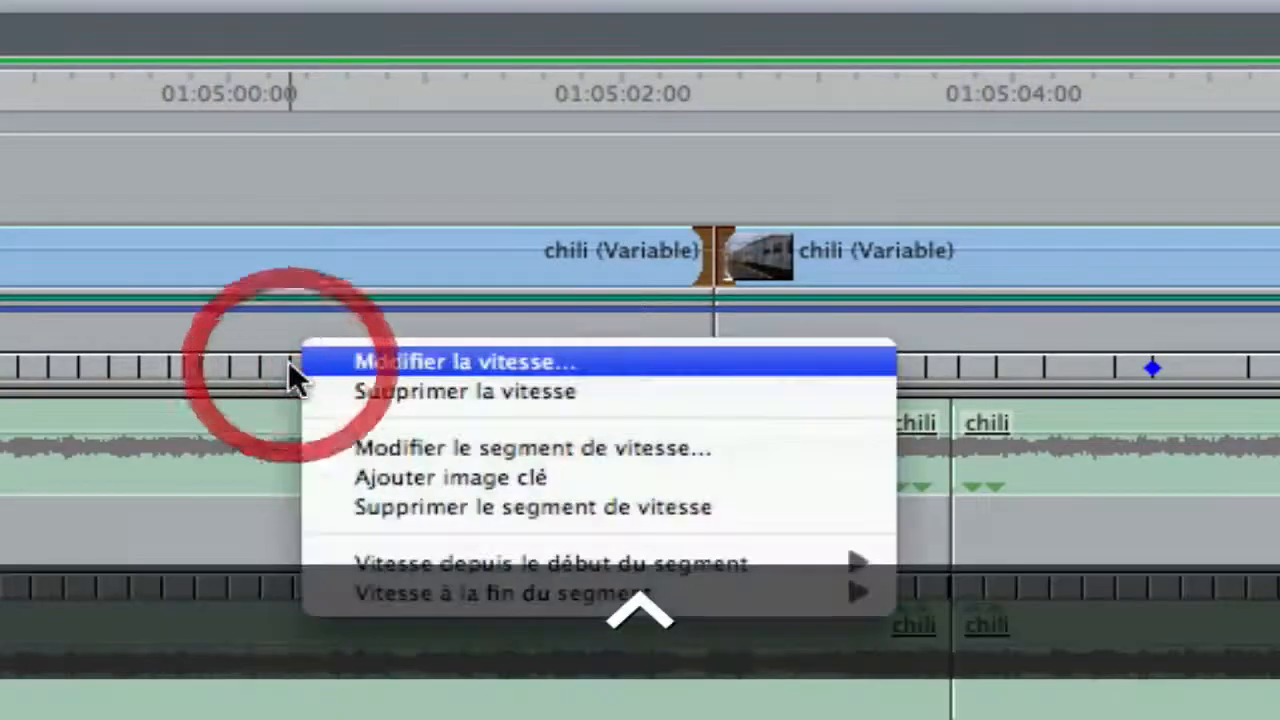
{"action": "left_click", "coordinate": [390, 363]}
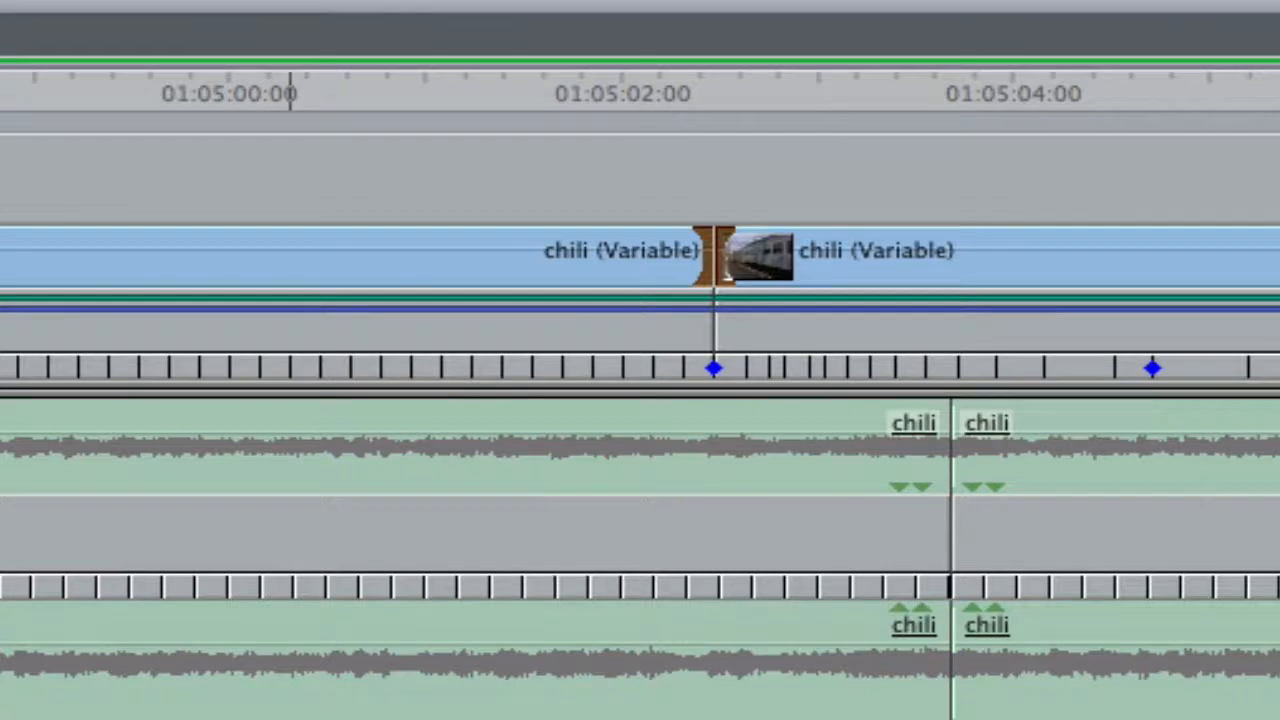
{"action": "key", "text": "ctrl"}
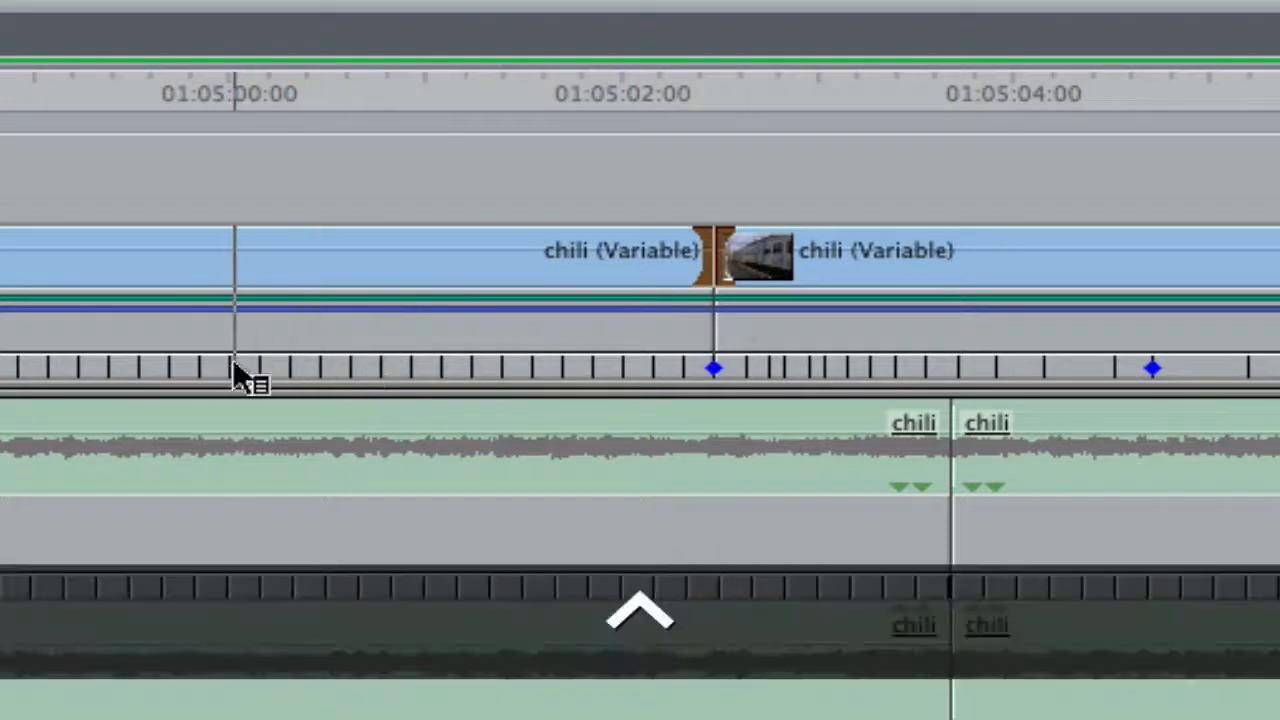
{"action": "left_click", "coordinate": [235, 365], "text": "ctrl"}
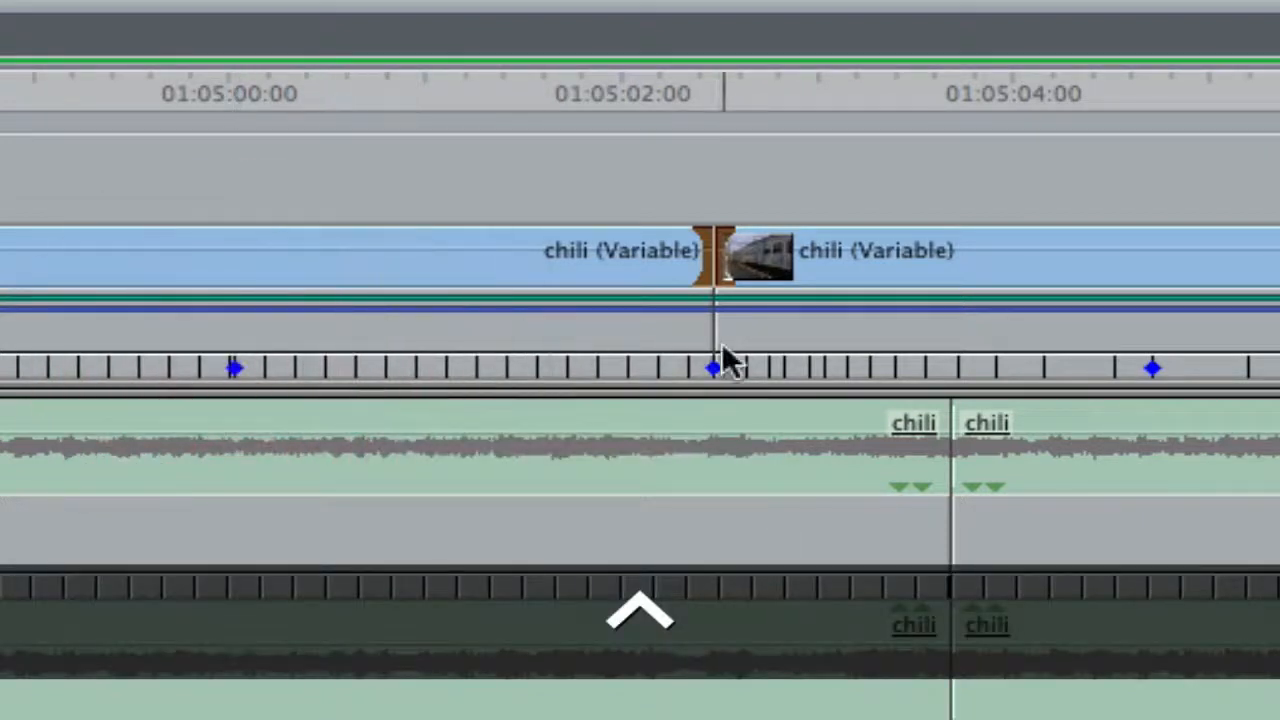
Move the outgoing train clip's new speed keyframe 10 frames earlier to 01:04:59:16
{"action": "key", "text": "p"}
{"action": "left_click_drag", "start_coordinate": [235, 367], "coordinate": [253, 369]}
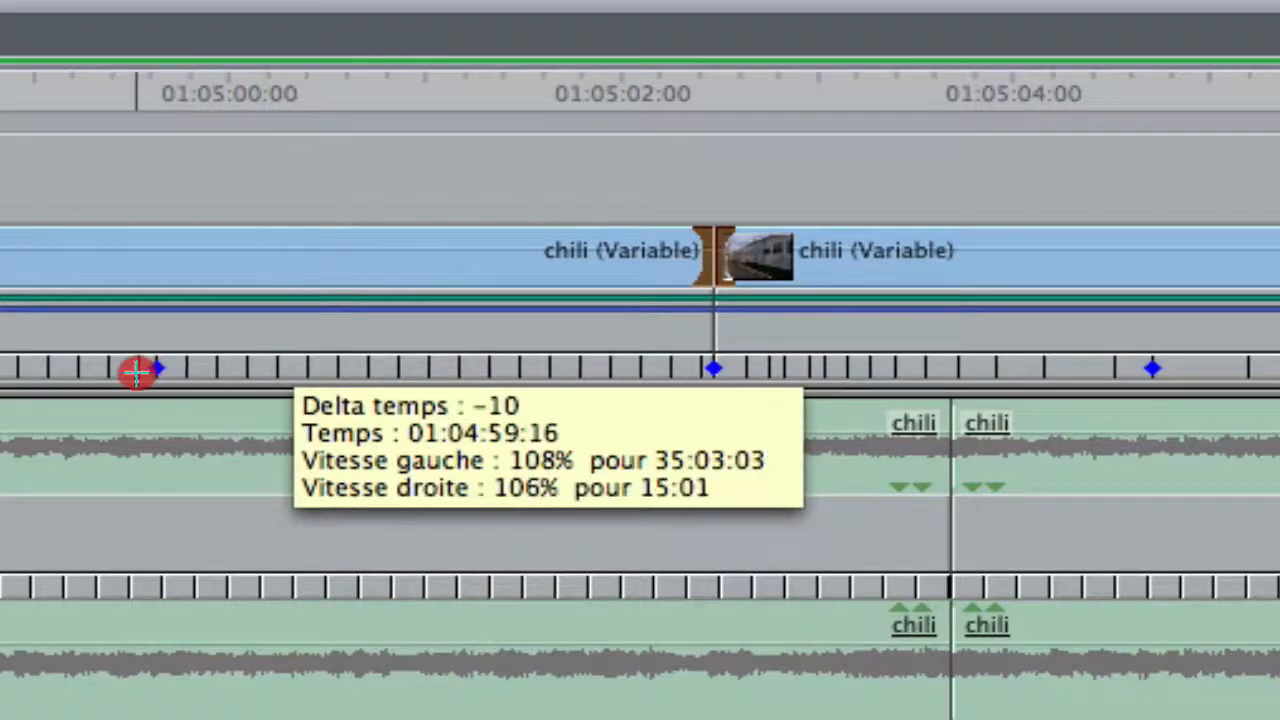
{"action": "left_click_drag", "start_coordinate": [137, 372], "coordinate": [140, 370]}
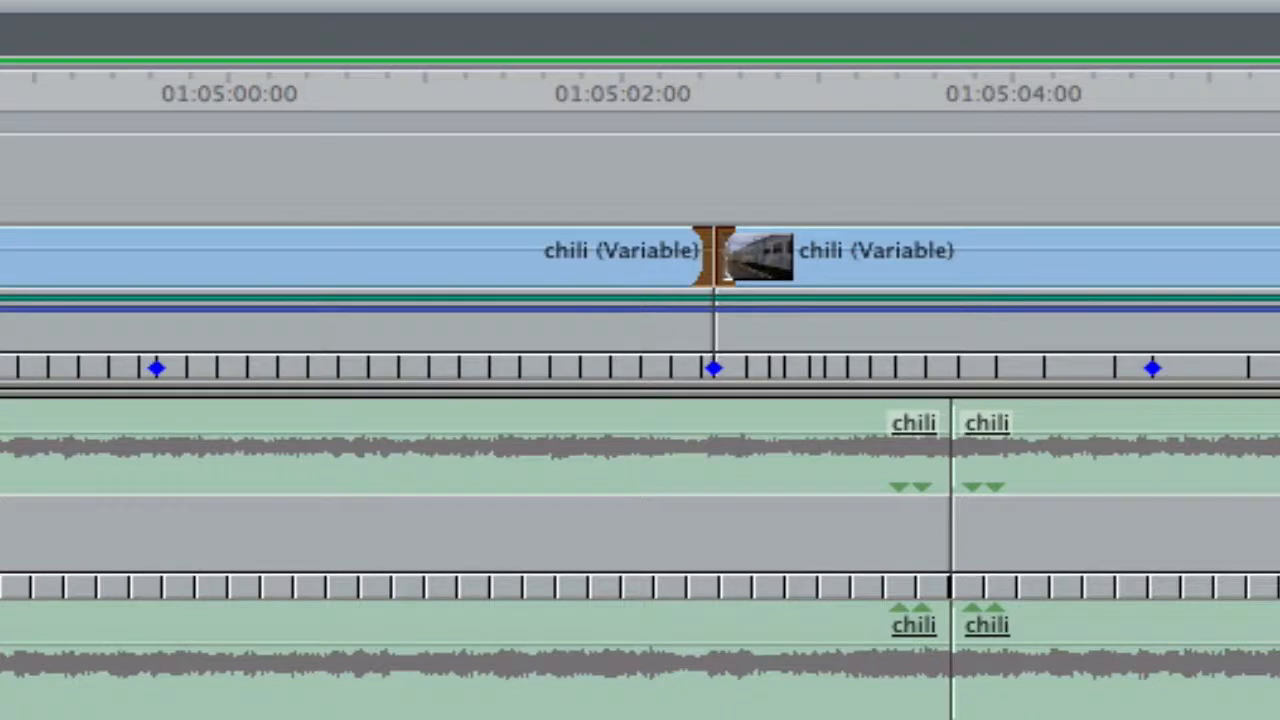
Roll the edit point between the two train clips back to 01:05:01:21 and place the playhead ahead of the outgoing clip's speed keyframe
{"action": "left_click_drag", "start_coordinate": [712, 255], "coordinate": [586, 255]}
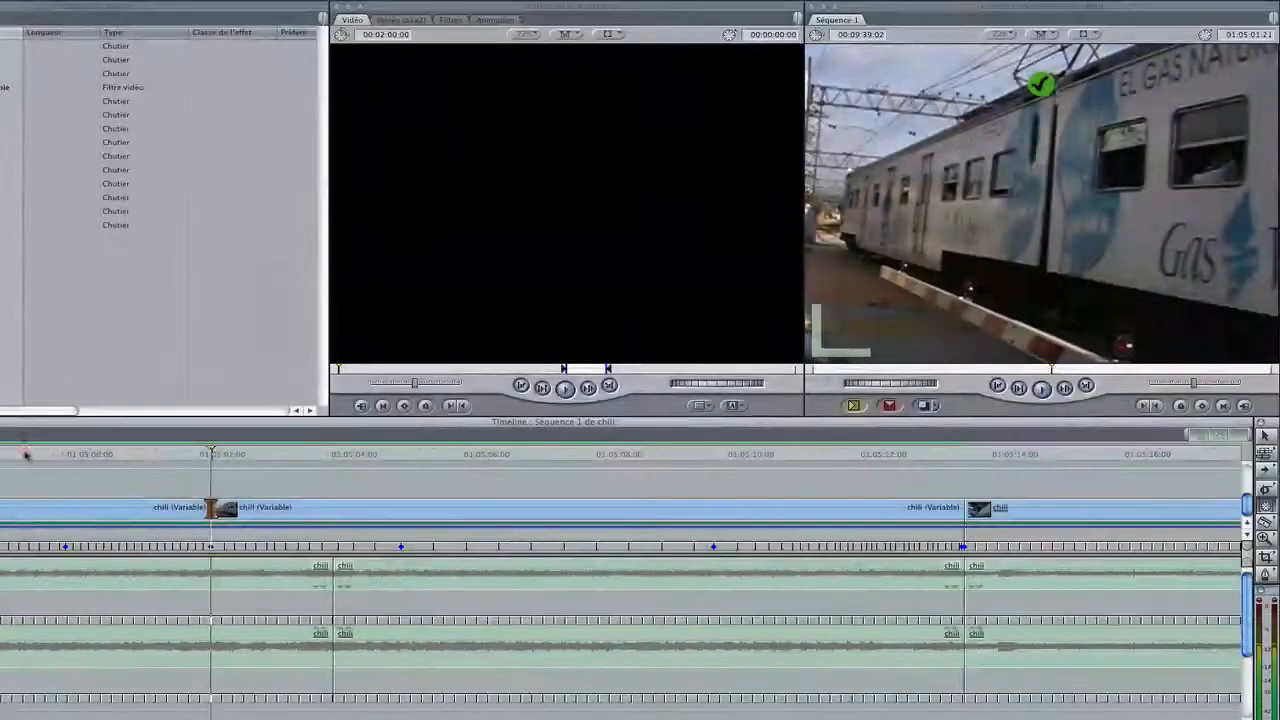
{"action": "left_click", "coordinate": [24, 453]}
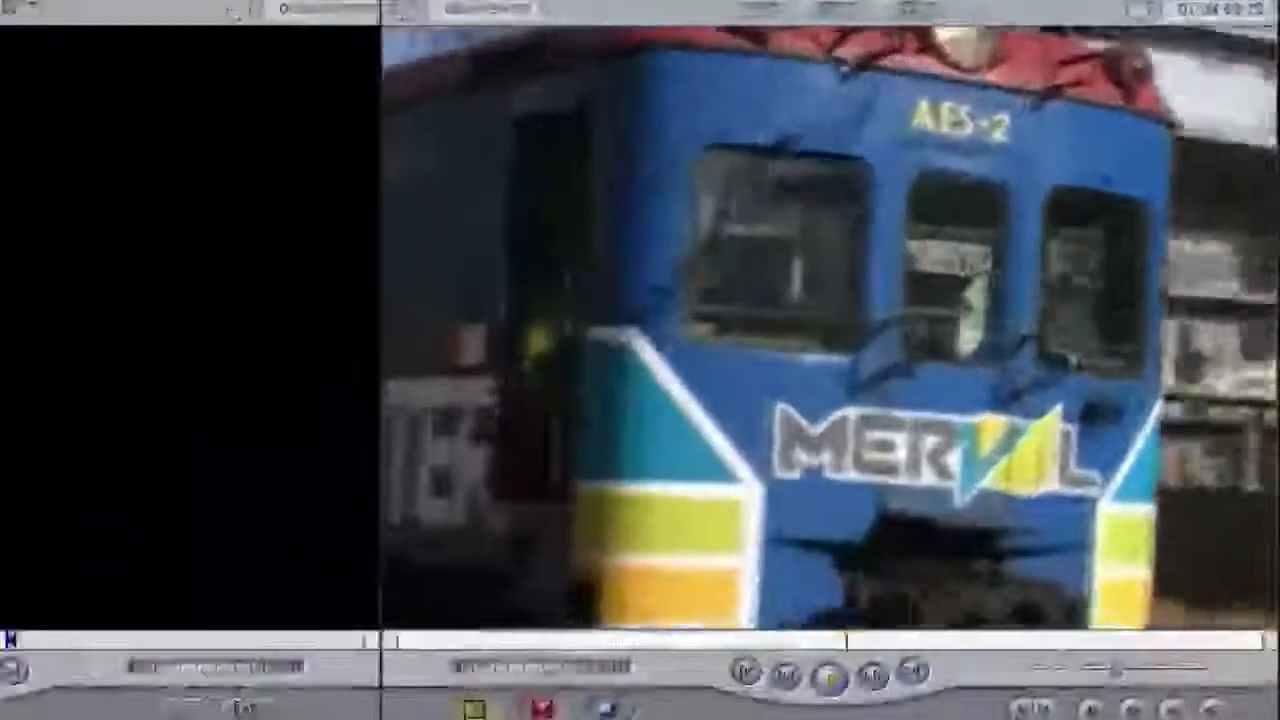